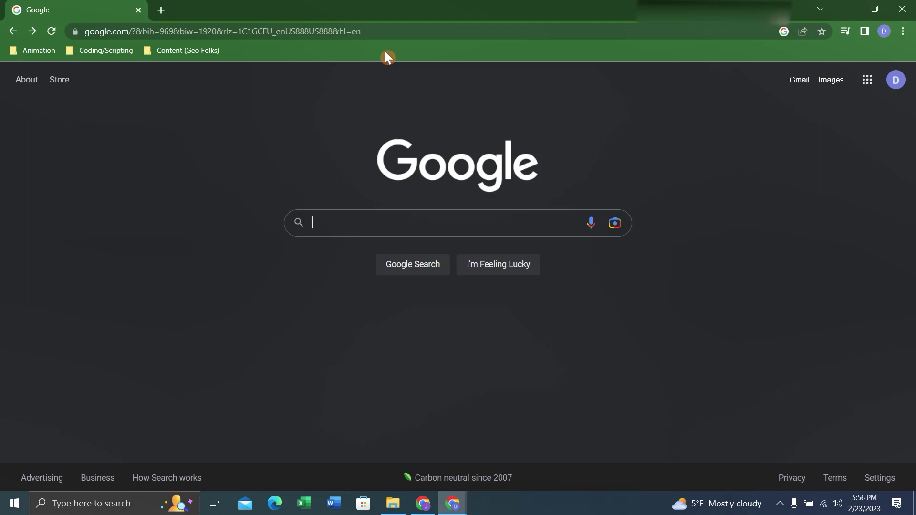
Search Google for 'open ai' and open OpenAI's ChatGPT introduction page from the results.
left_click(384, 33)
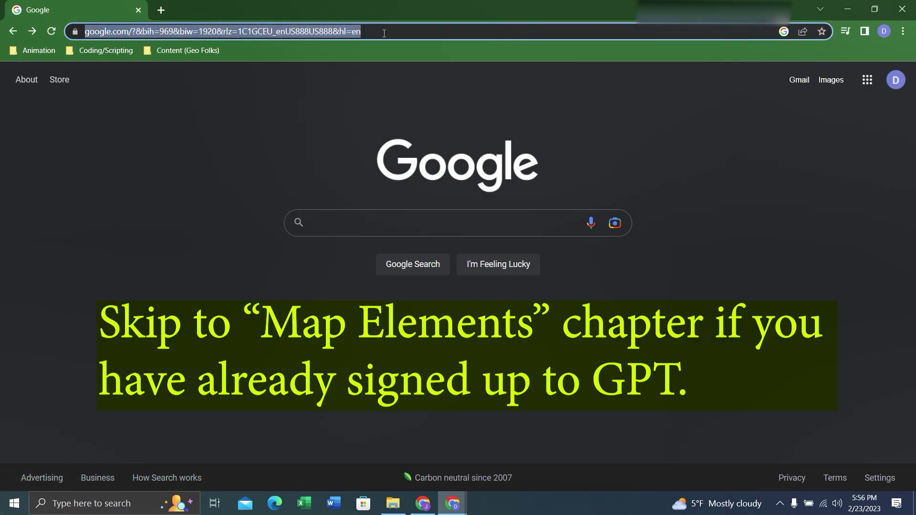
type("open")
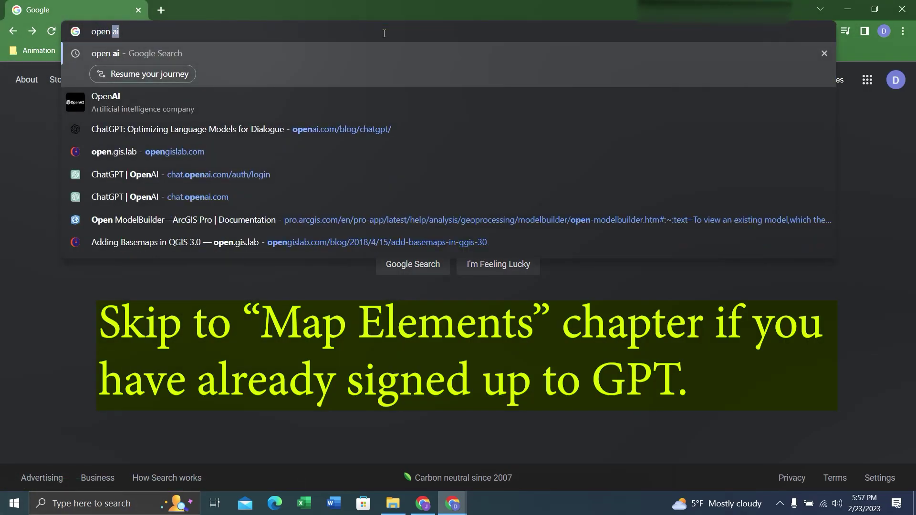
key("Return")
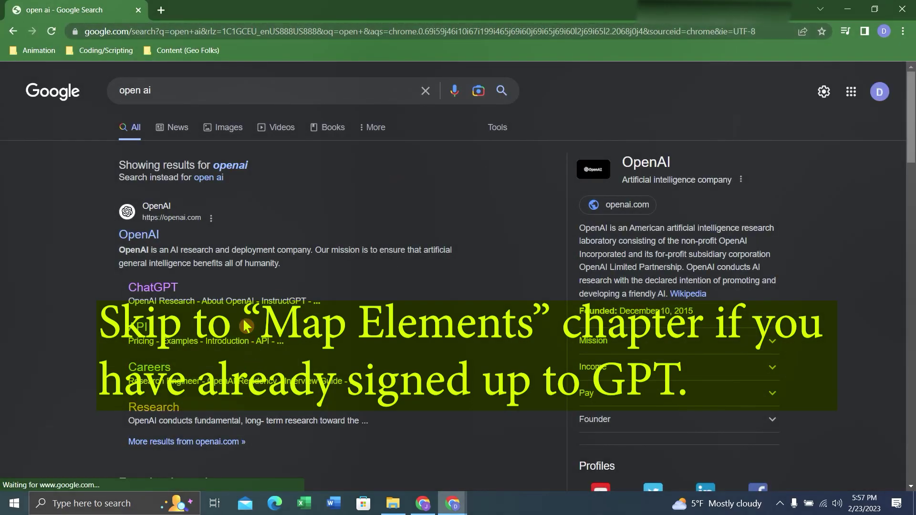
scroll(245, 323, "down", 2)
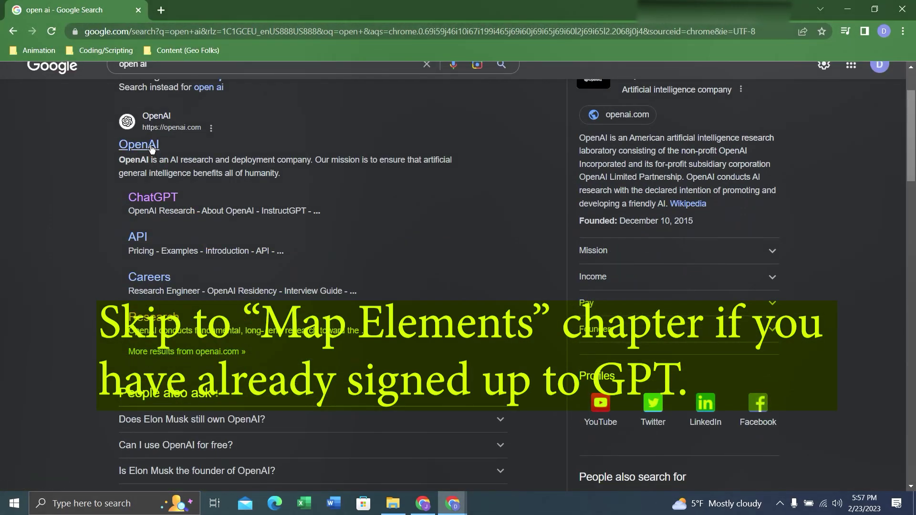
left_click(160, 198)
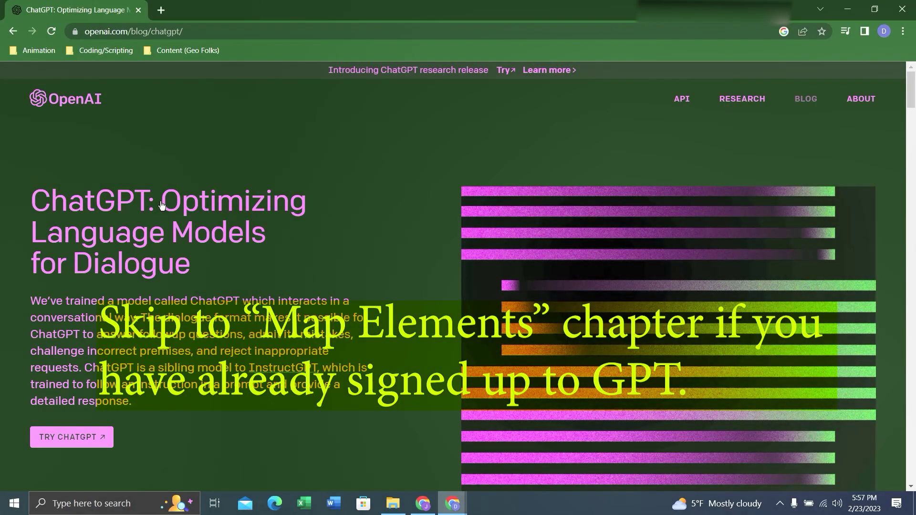
Skim the ChatGPT blog post, then bring up chat.openai.com's welcome page in a new tab.
scroll(217, 227, "down", 1)
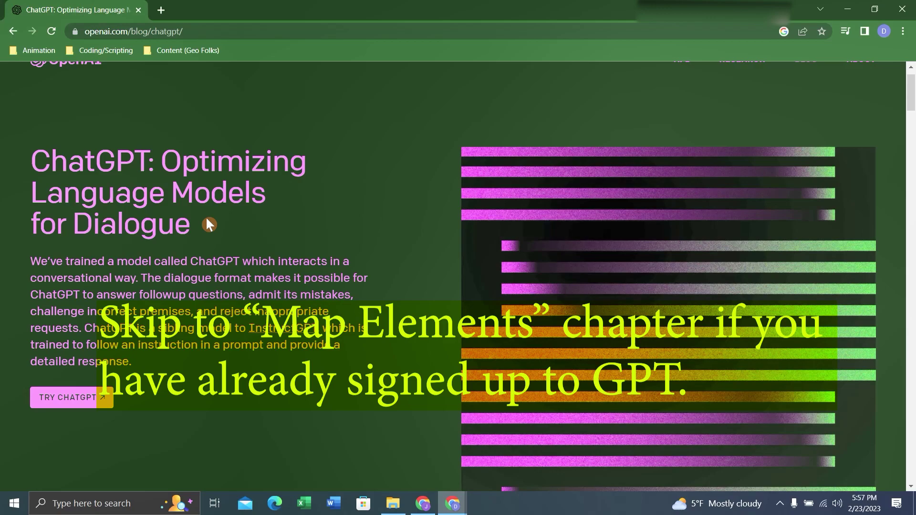
scroll(433, 237, "up", 1)
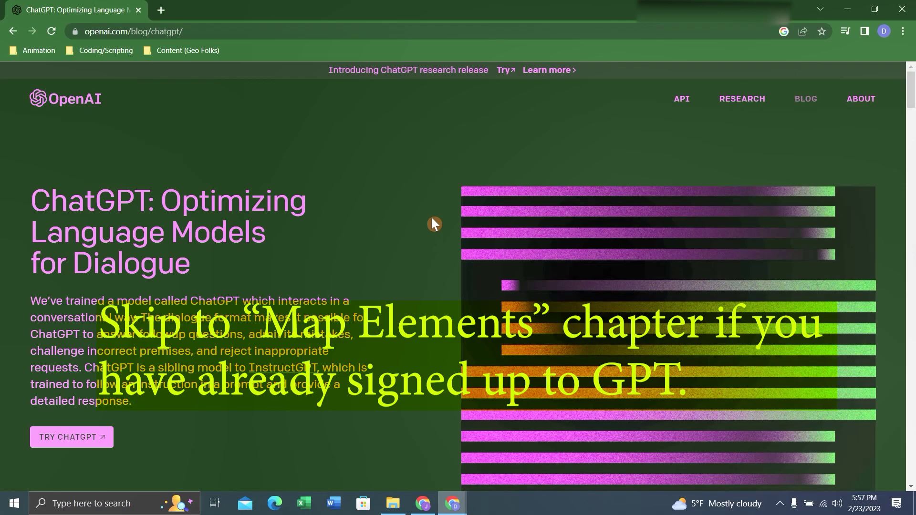
left_click(501, 72)
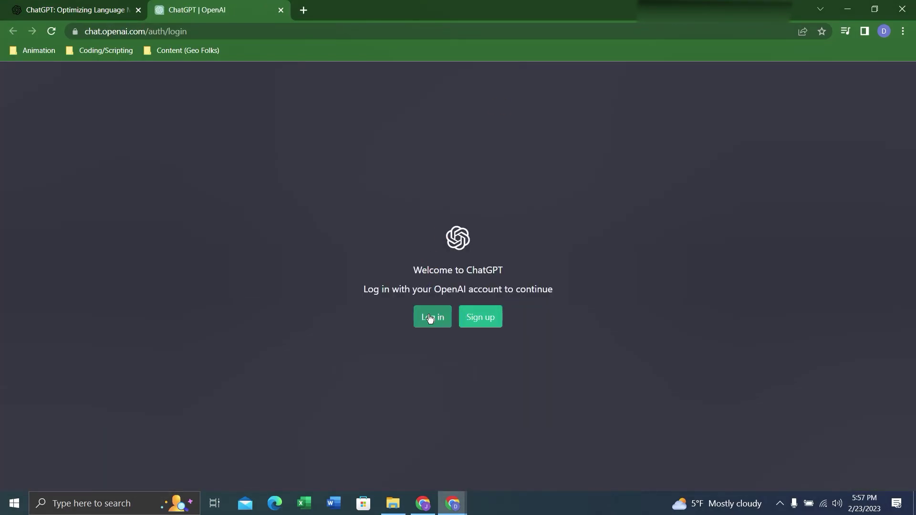
Sign up for a ChatGPT account and get to an empty new chat ready for a question.
left_click(481, 315)
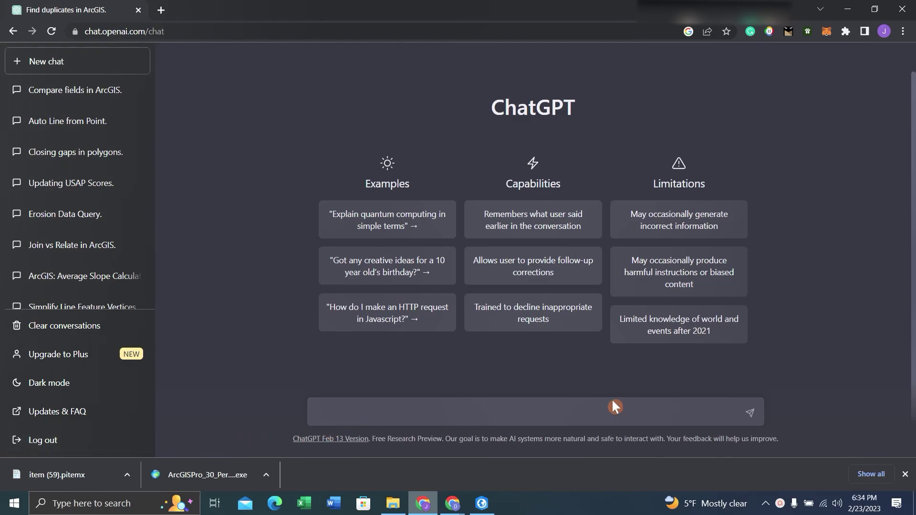
left_click(651, 399)
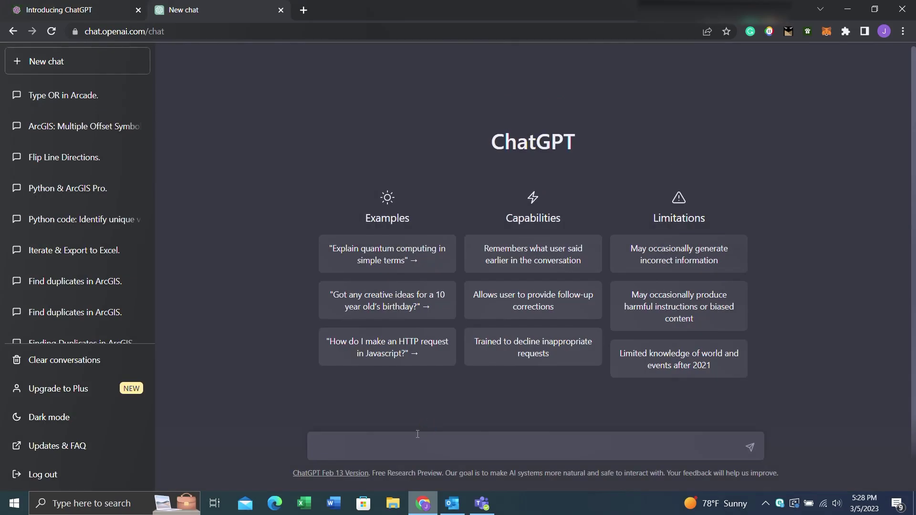
Ask ChatGPT 'What are the elements of a map'.
type("What are the elements of a map")
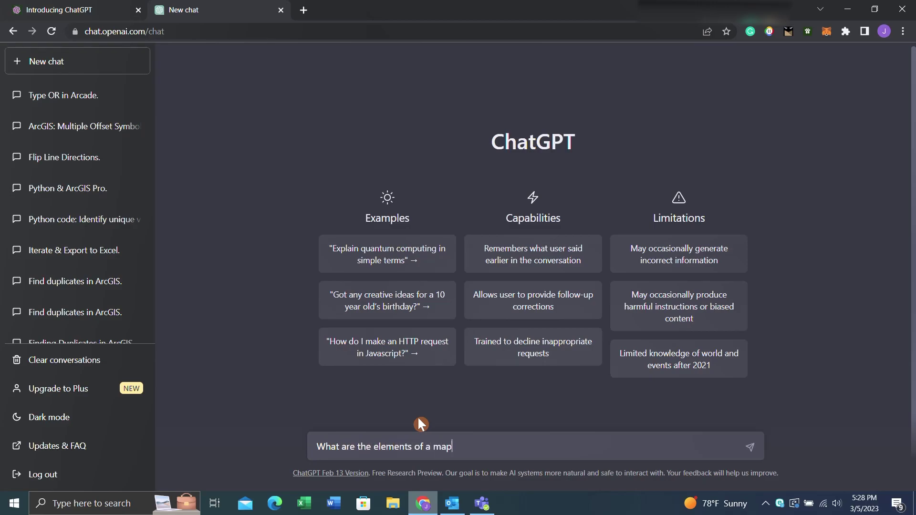
key("Return")
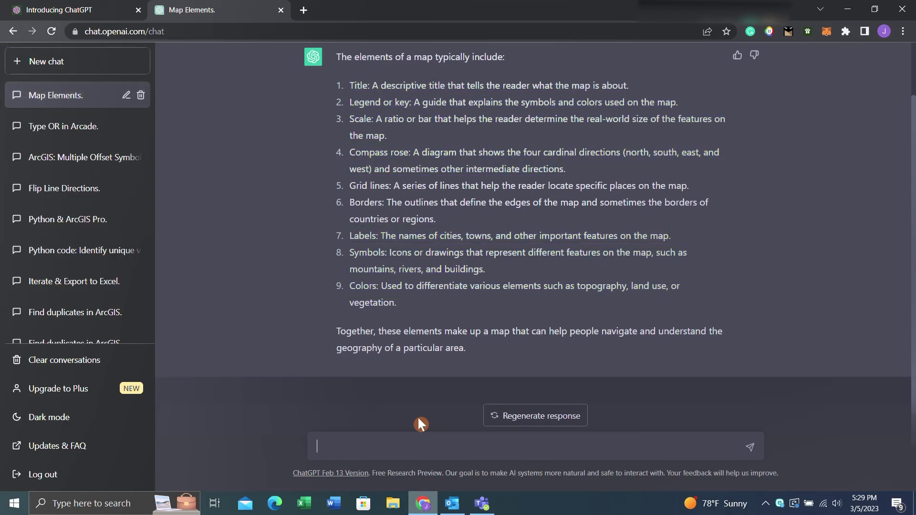
Ask ChatGPT 'How do I make a simple map in ArcGIS Pro?'.
type("How do i make a")
key("BackSpace")
key("BackSpace")
key("BackSpace")
key("BackSpace")
key("BackSpace")
key("BackSpace")
key("BackSpace")
key("BackSpace")
key("BackSpace")
type("I make a simple map in Arc")
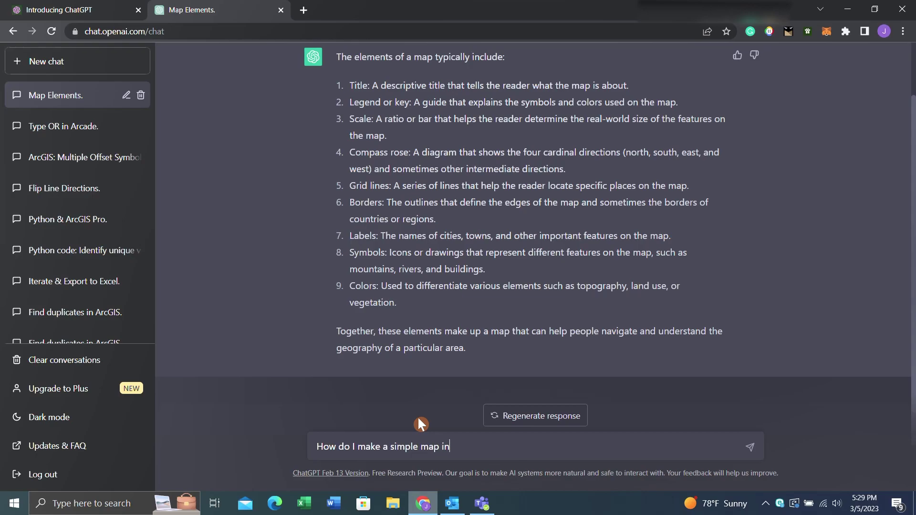
type("GIS PR")
key("BackSpace")
type("ro?")
key("Return")
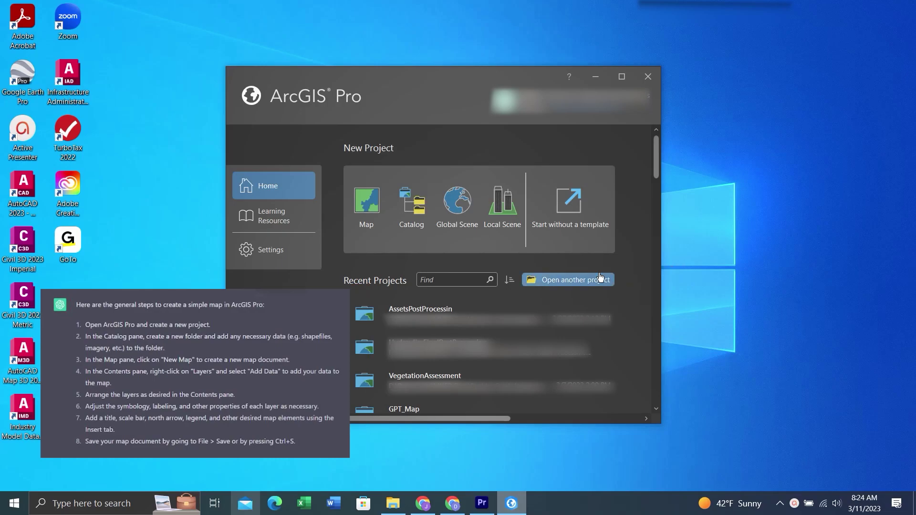
Start a new Map-template project named GPT_Map.
left_click(360, 207)
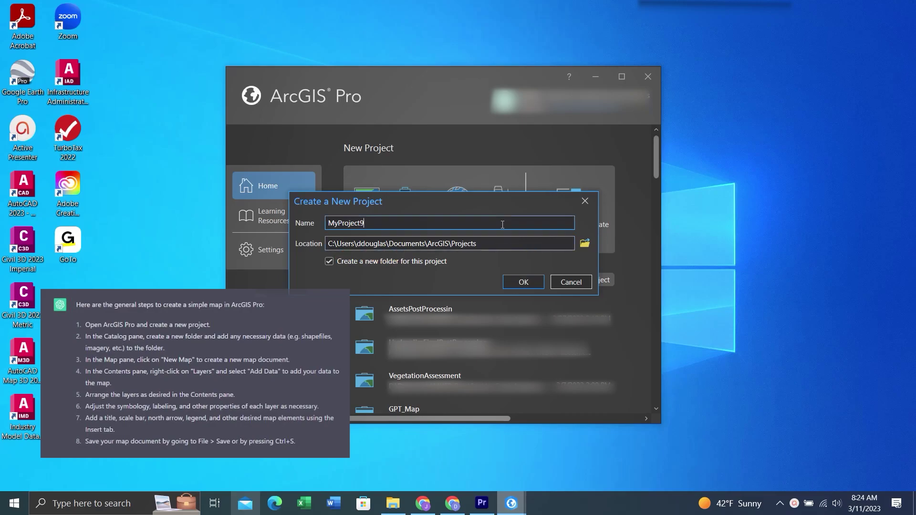
key("BackSpace")
key("BackSpace")
key("BackSpace")
key("BackSpace")
key("BackSpace")
key("BackSpace")
key("BackSpace")
key("BackSpace")
key("BackSpace")
key("BackSpace")
type("GPT_Map")
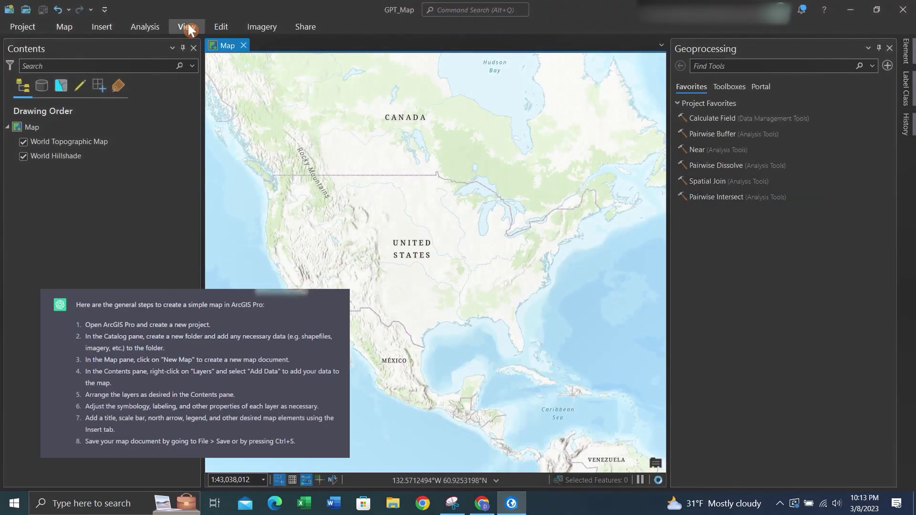
Show the Catalog pane and expand Folders to list GPT_Map, GIS Test Data and Youtube.
left_click(187, 23)
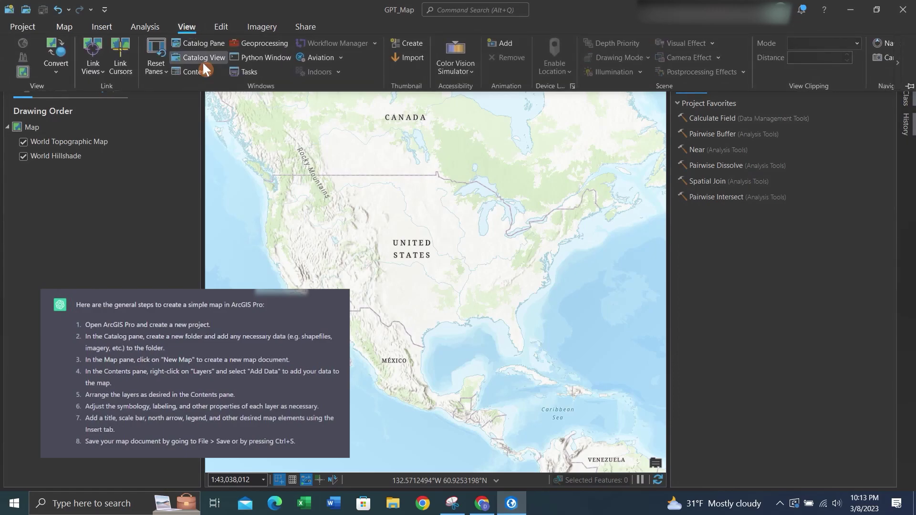
left_click(205, 44)
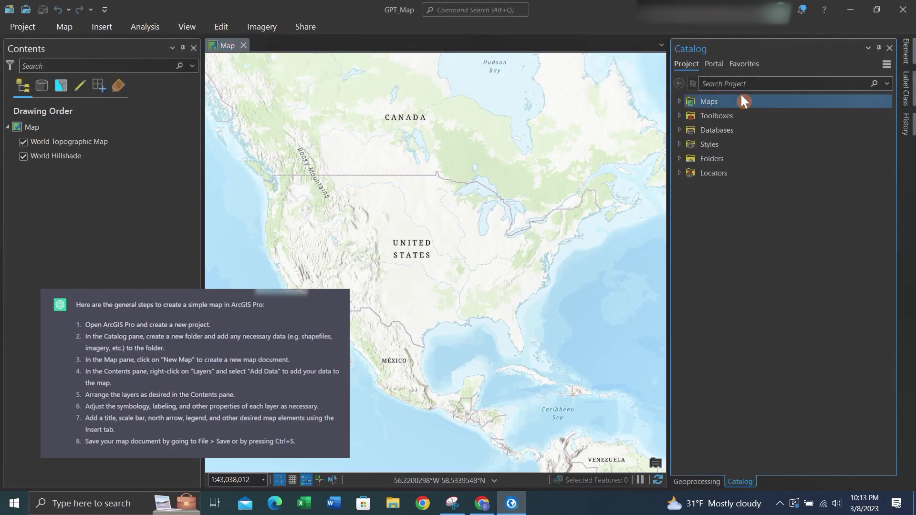
double_click(692, 158)
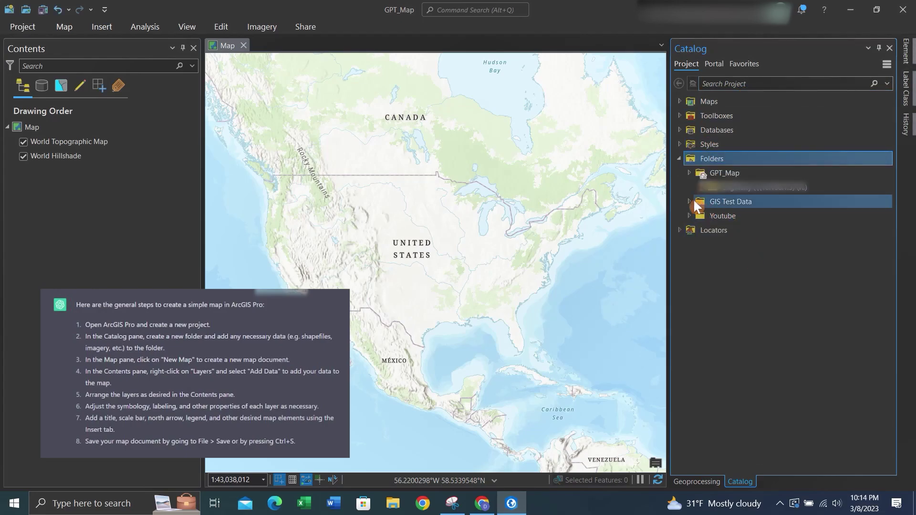
mouse_move(694, 198)
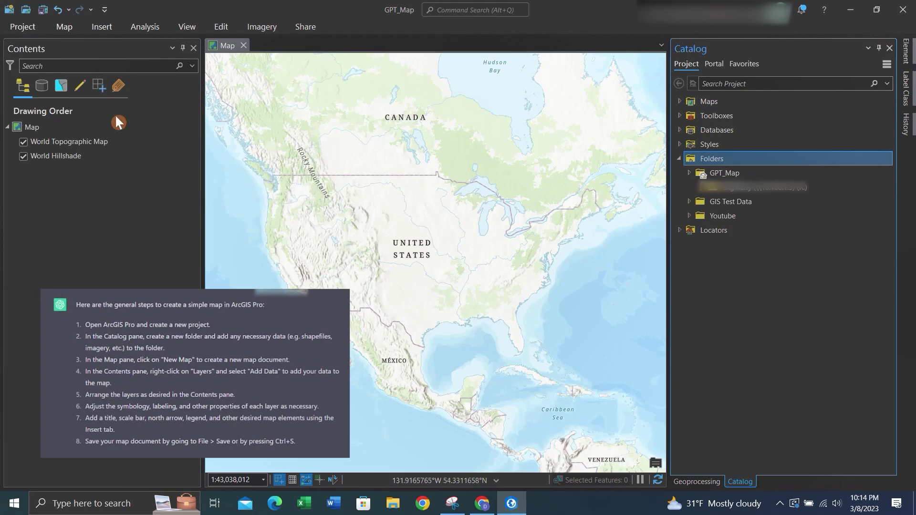
left_click(82, 138)
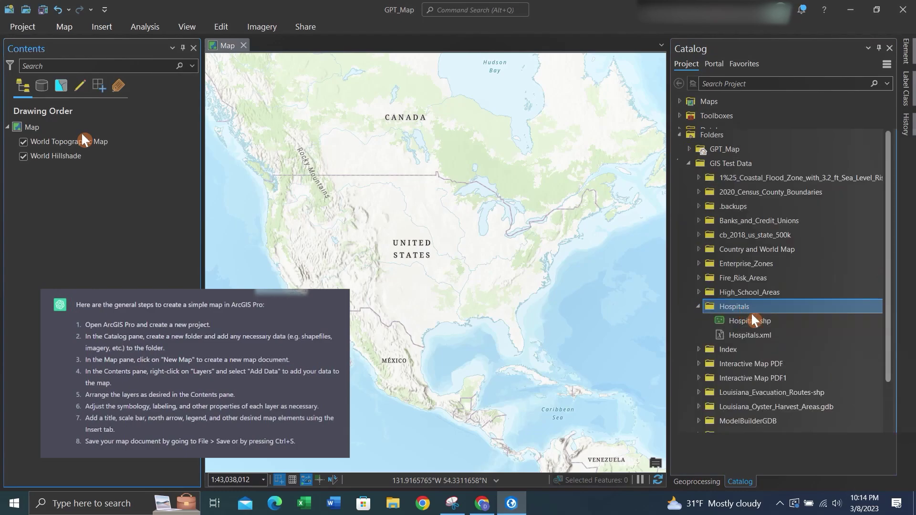
Copy the Hospitals shapefile and paste it into the GPT_Map project folder.
left_click(755, 322)
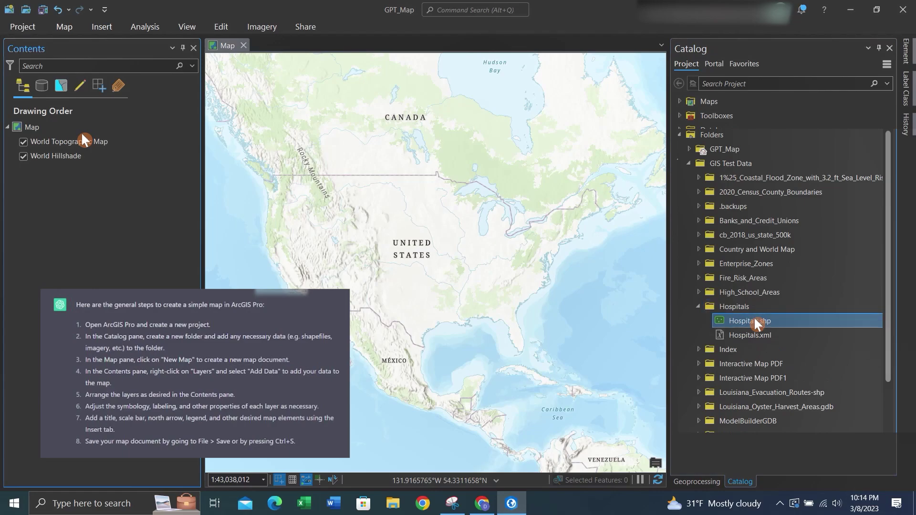
right_click(756, 323)
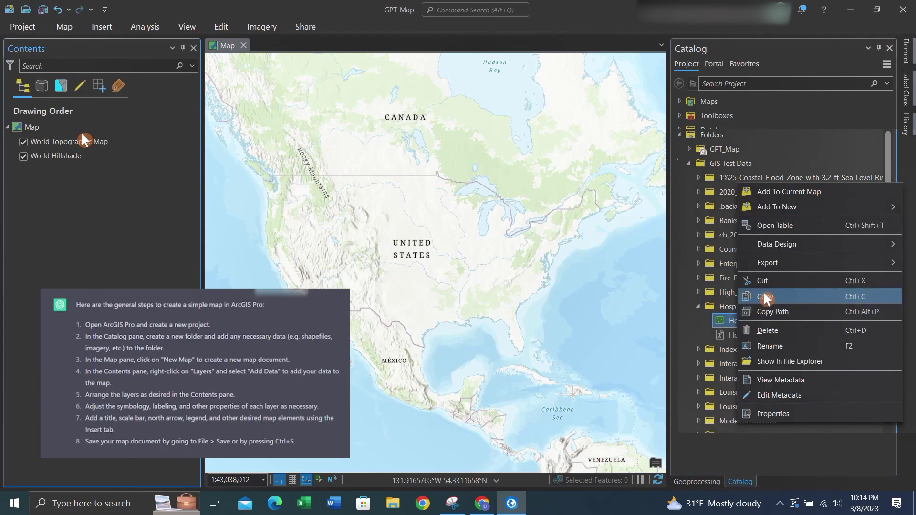
left_click(765, 297)
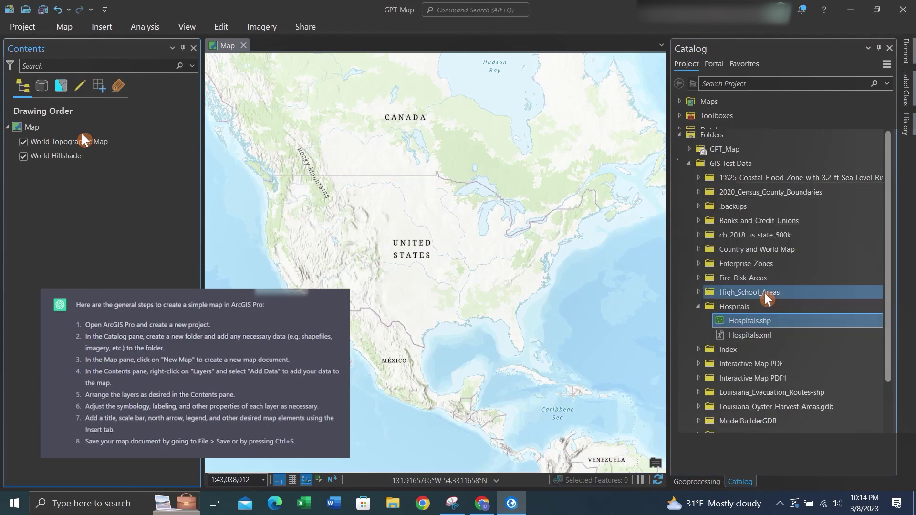
left_click(690, 150)
right_click(716, 149)
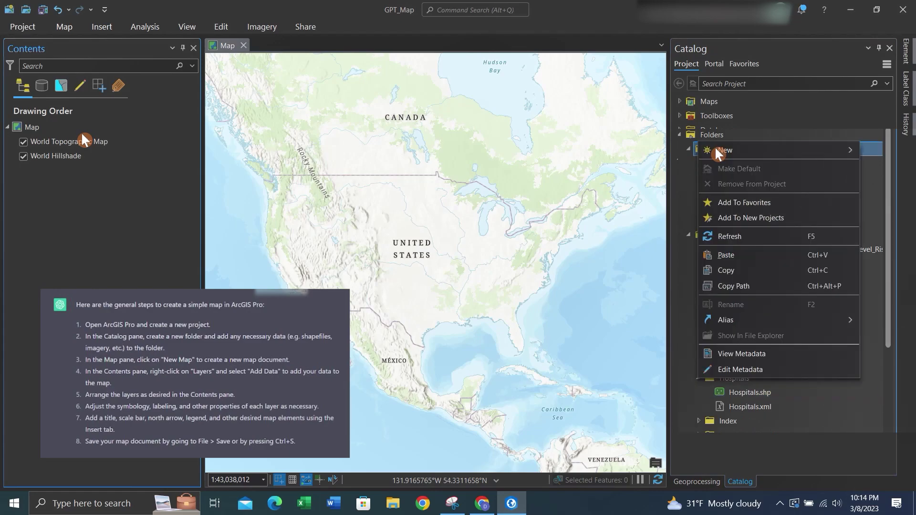
left_click(741, 260)
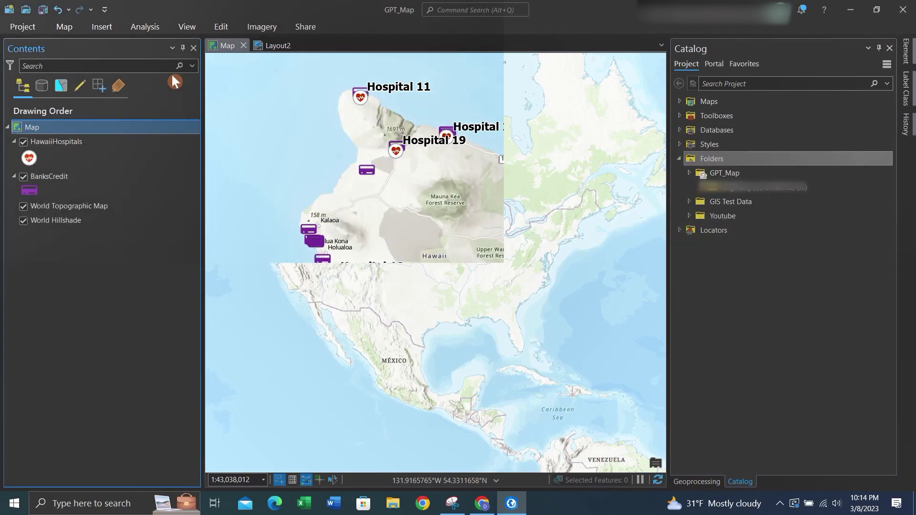
Insert a new map with the default World Topographic Map and World Hillshade basemaps.
left_click(102, 26)
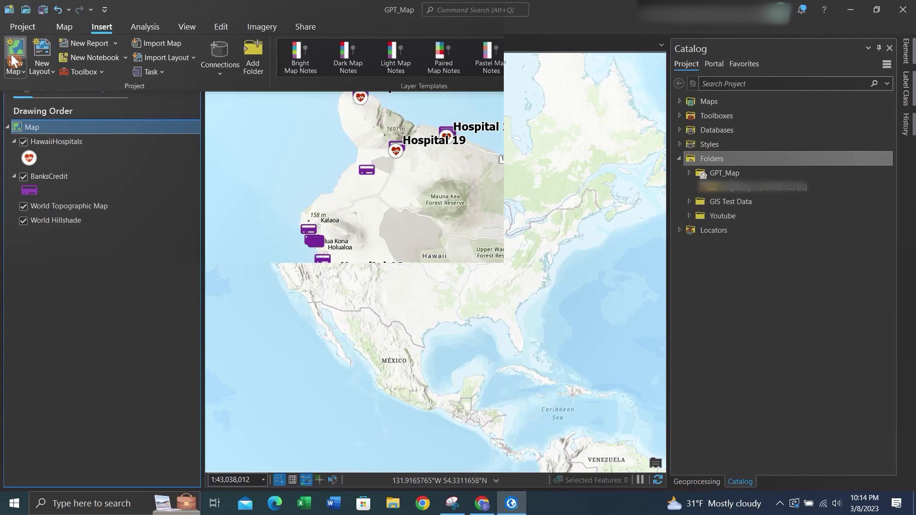
left_click(15, 69)
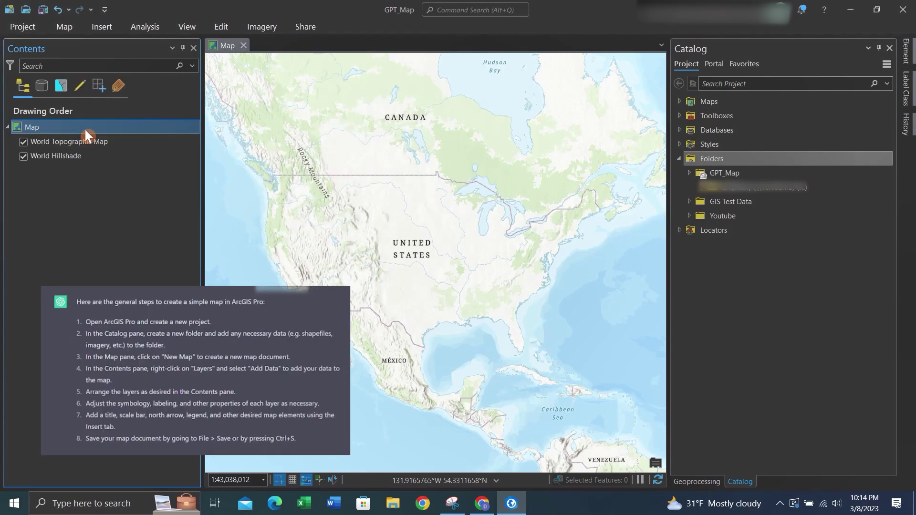
Add the HawaiiHospitals feature class from GIS Test Data's Interactive Map PDF.gdb to the map.
right_click(84, 128)
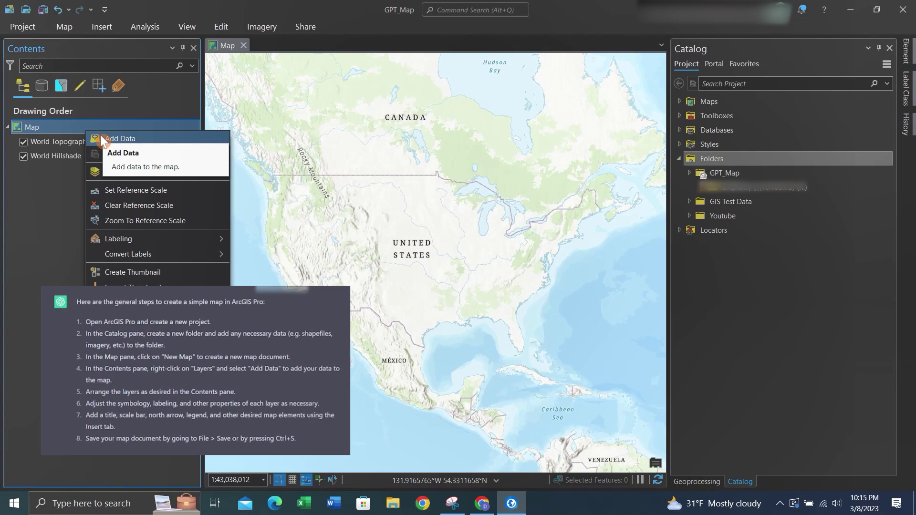
left_click(100, 137)
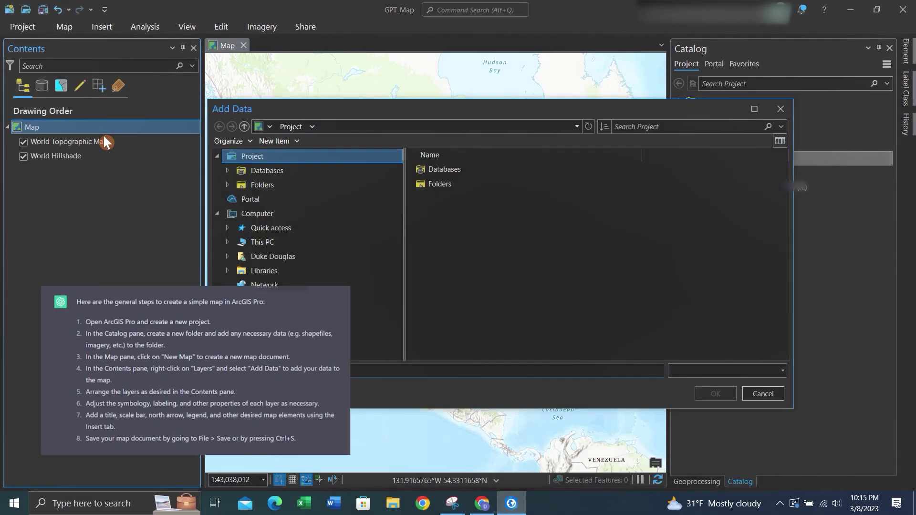
double_click(463, 229)
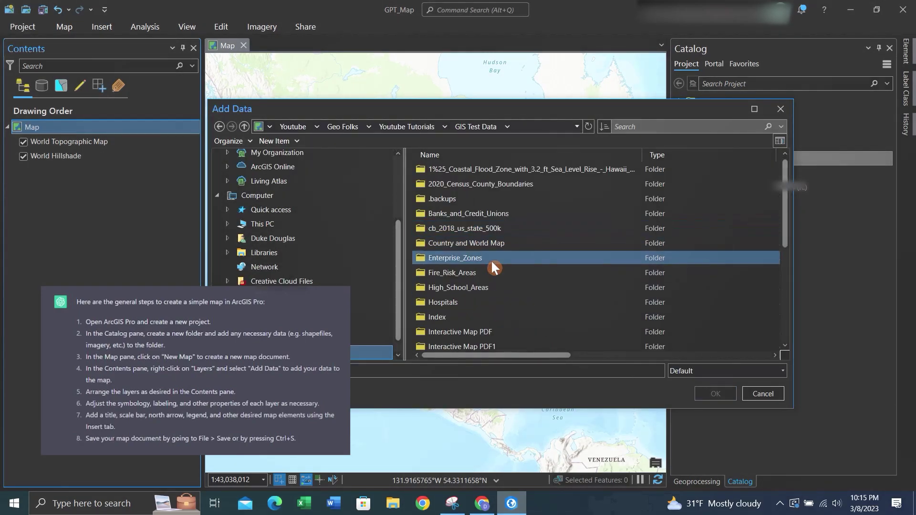
double_click(471, 301)
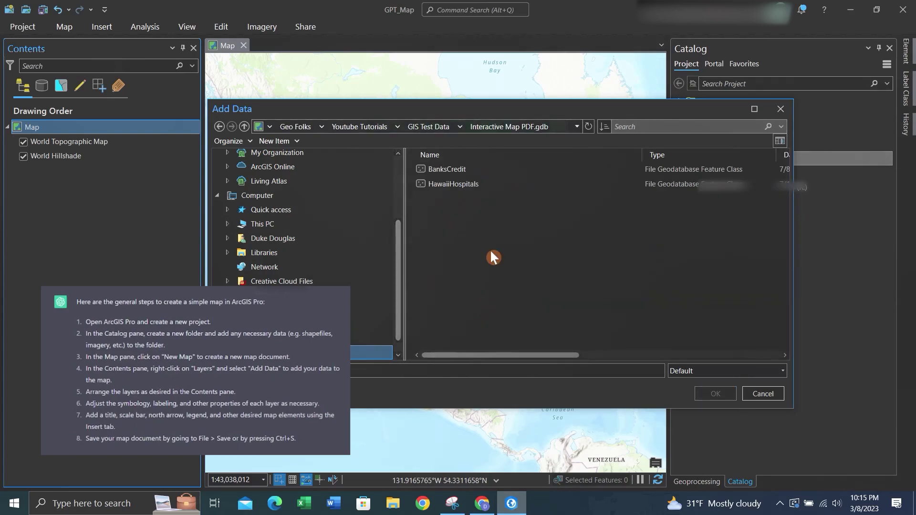
left_click(464, 185)
left_click(715, 394)
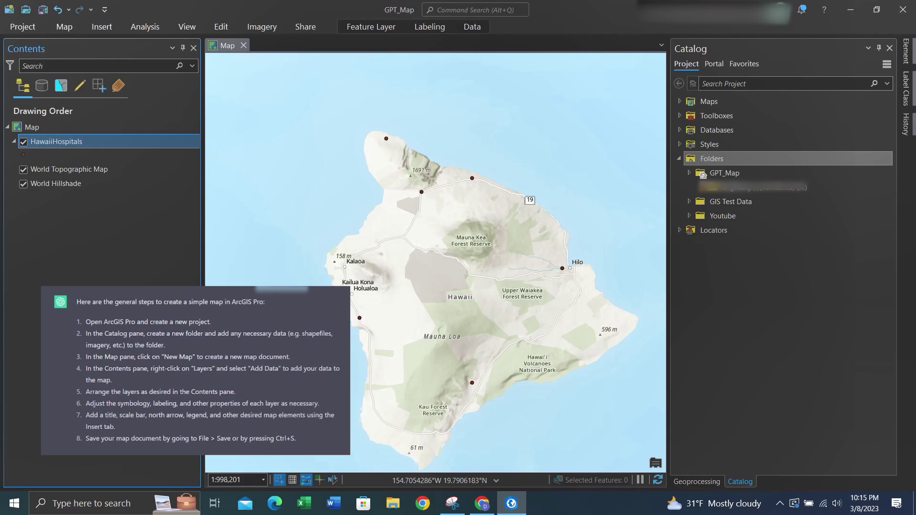
Add BanksCredit from the same geodatabase and draw HawaiiHospitals above it.
right_click(44, 125)
left_click(69, 129)
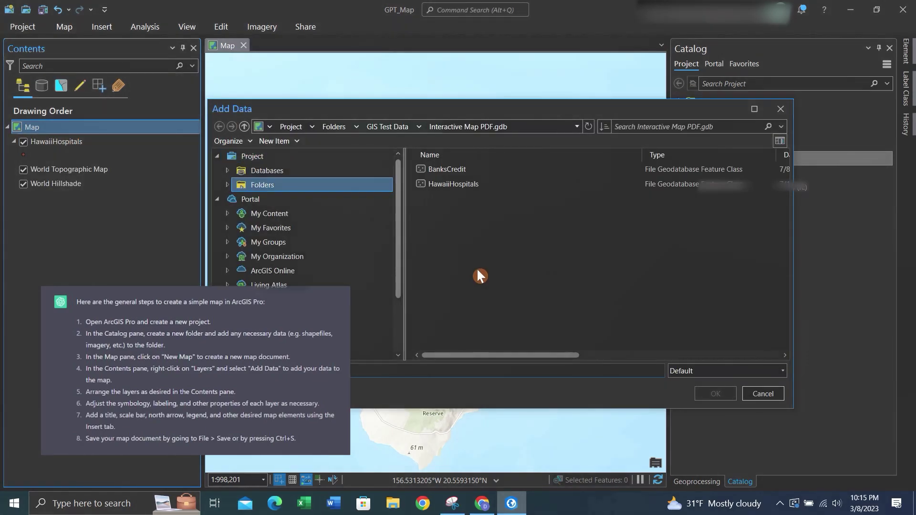
left_click(442, 169)
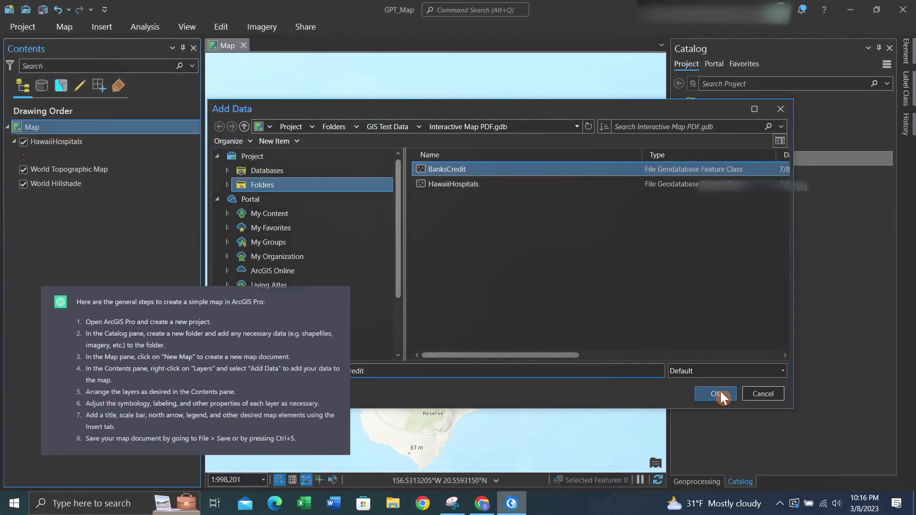
left_click(721, 392)
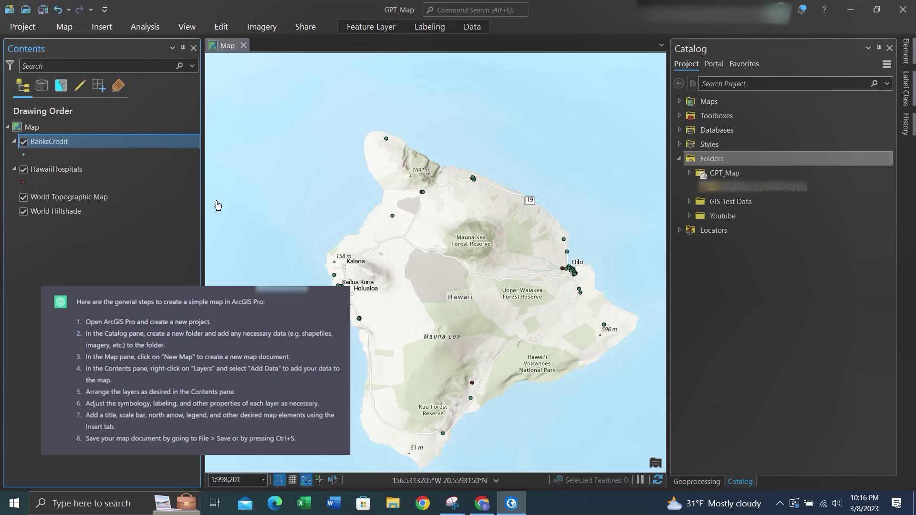
left_click_drag(165, 170, 166, 141)
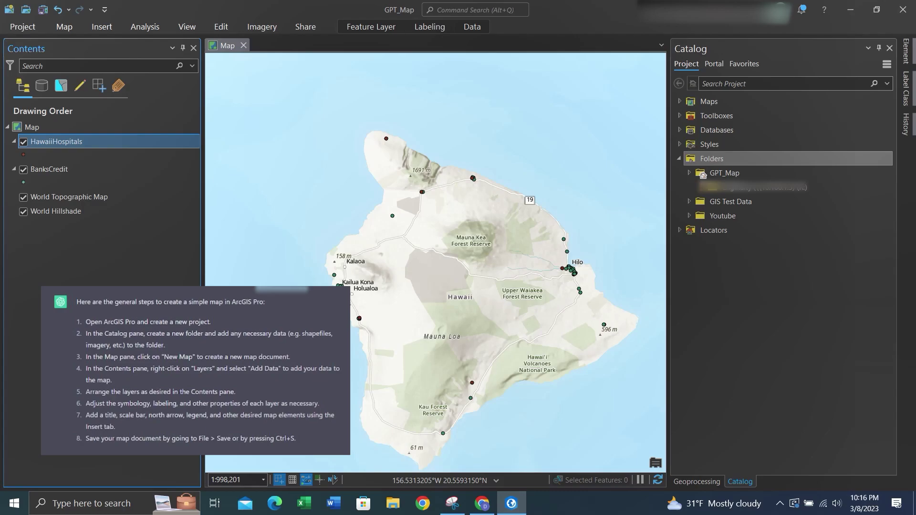
Search the symbol gallery for 'Hospital' and apply the Hospital symbol to HawaiiHospitals.
left_click(22, 155)
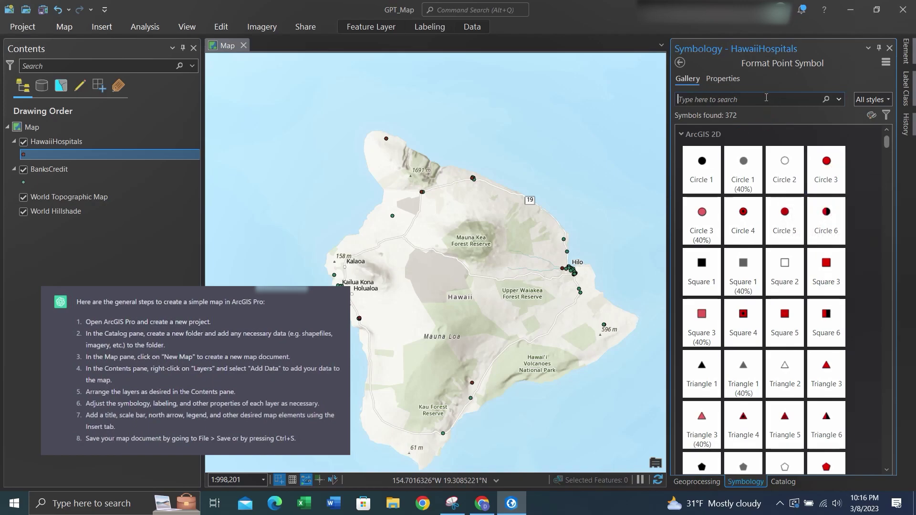
type("H")
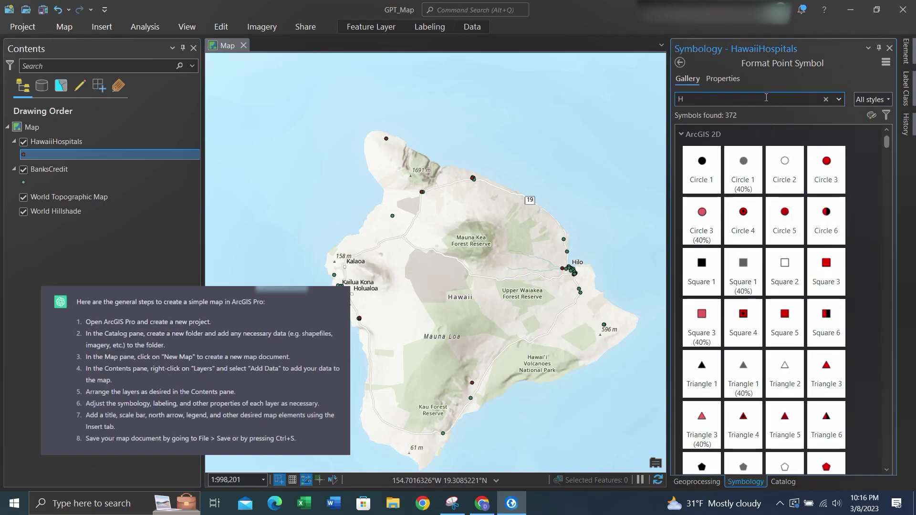
type("ospitals")
key("BackSpace")
key("Return")
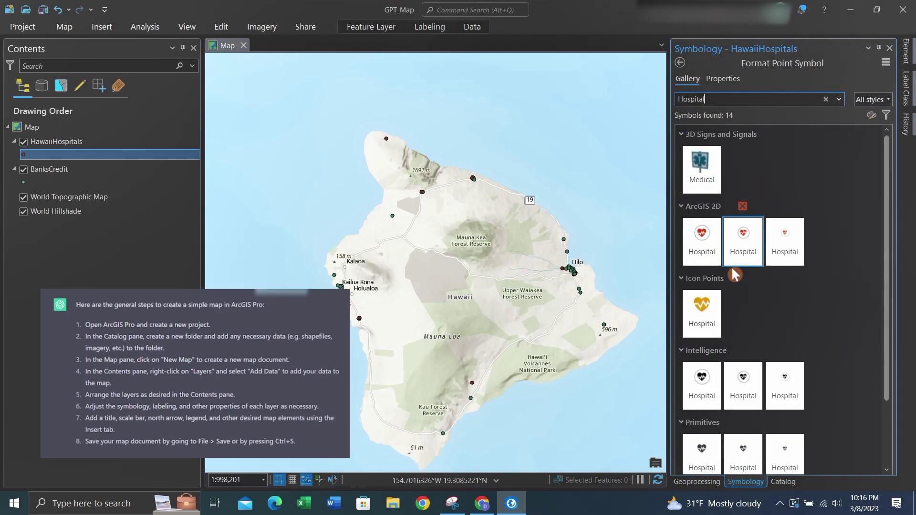
left_click(703, 241)
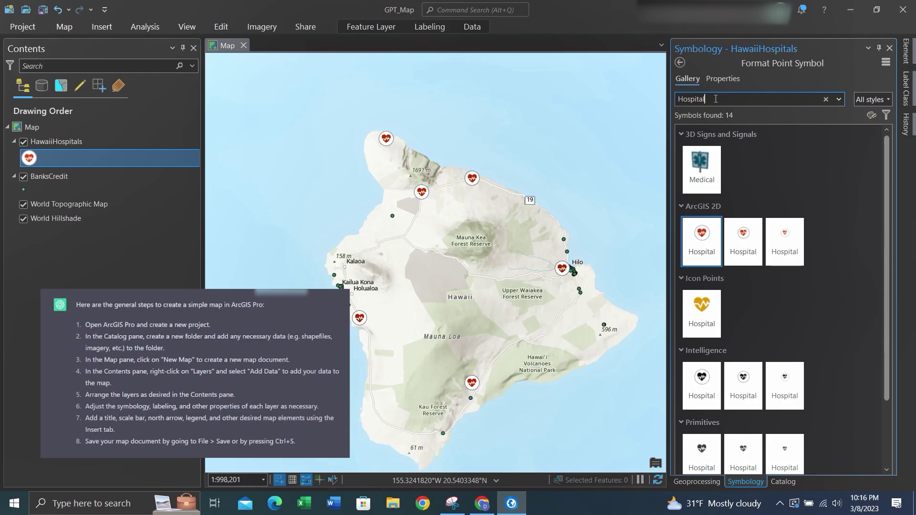
Give the BanksCredit layer the purple Icon Points Bank symbol.
key("ctrl+a")
type("Bank")
key("Return")
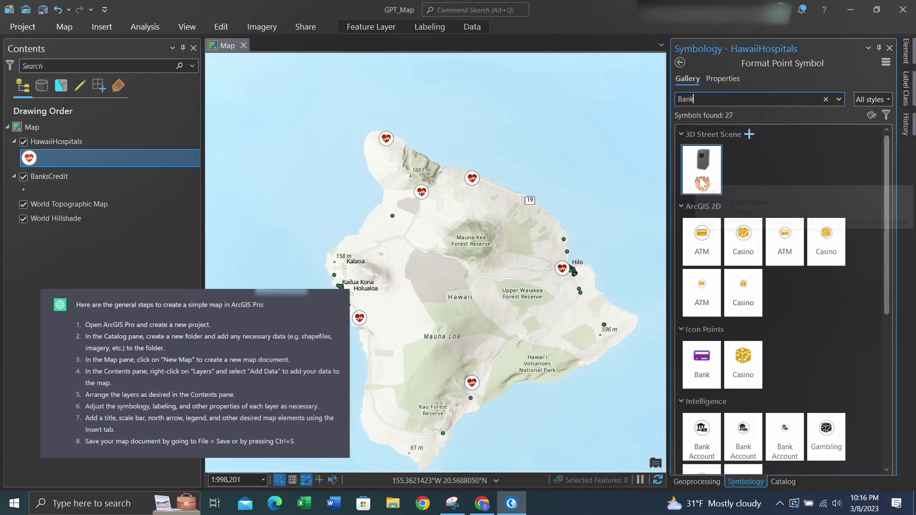
left_click(704, 365)
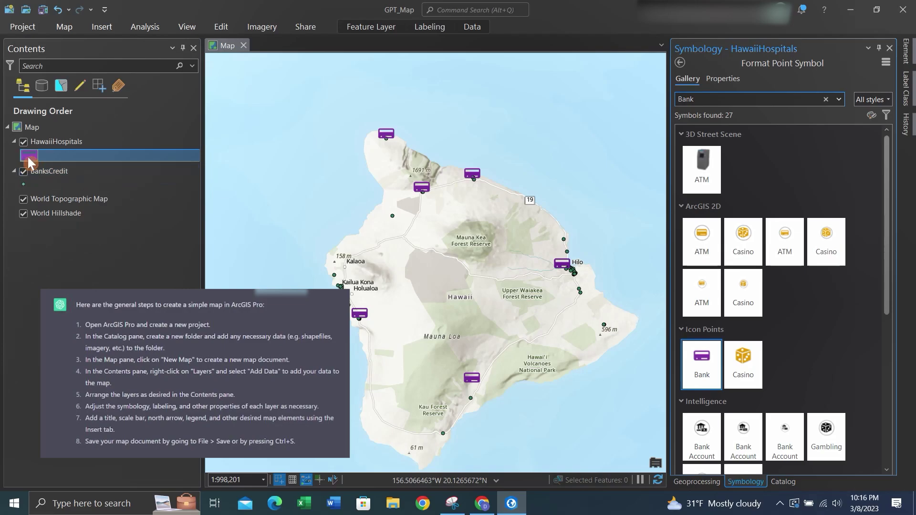
left_click(50, 183)
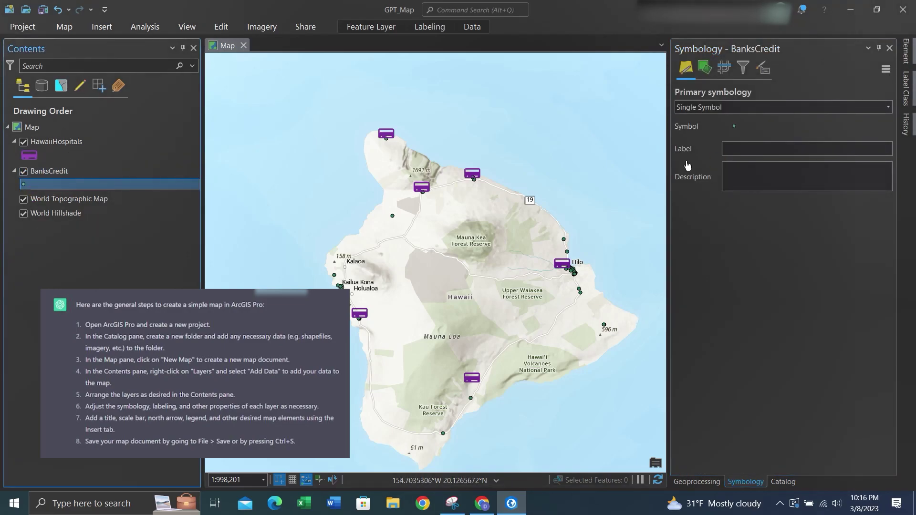
left_click(730, 127)
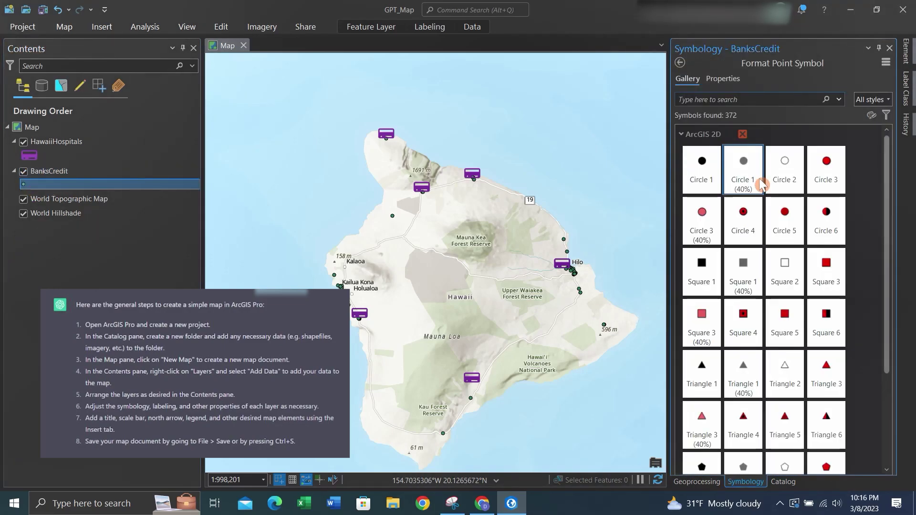
type("Bank")
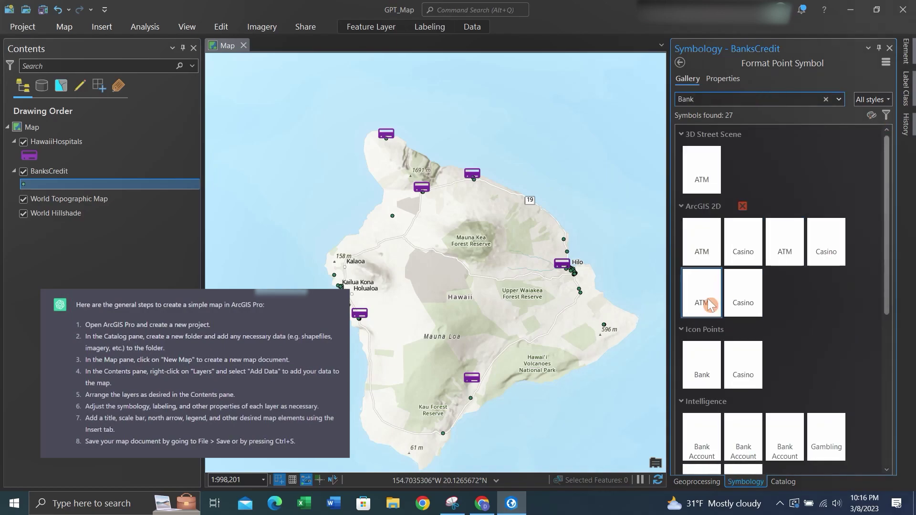
left_click(711, 364)
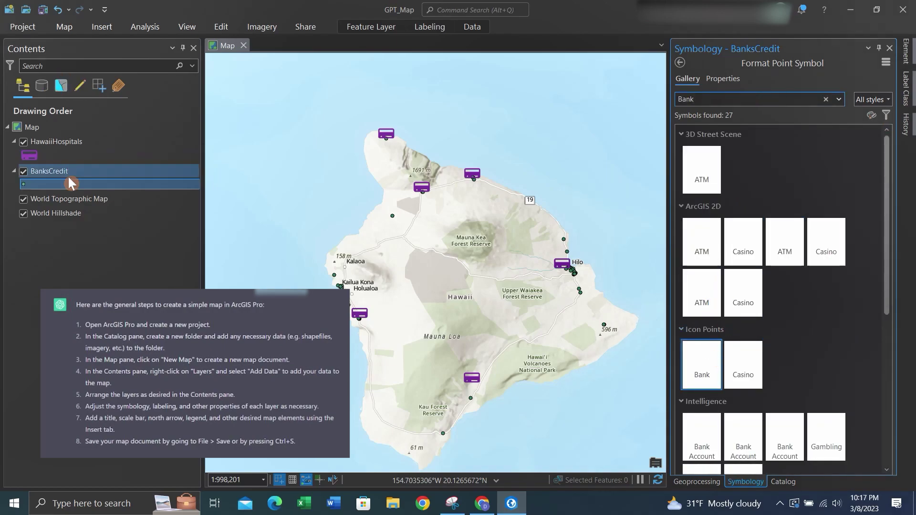
left_click(29, 155)
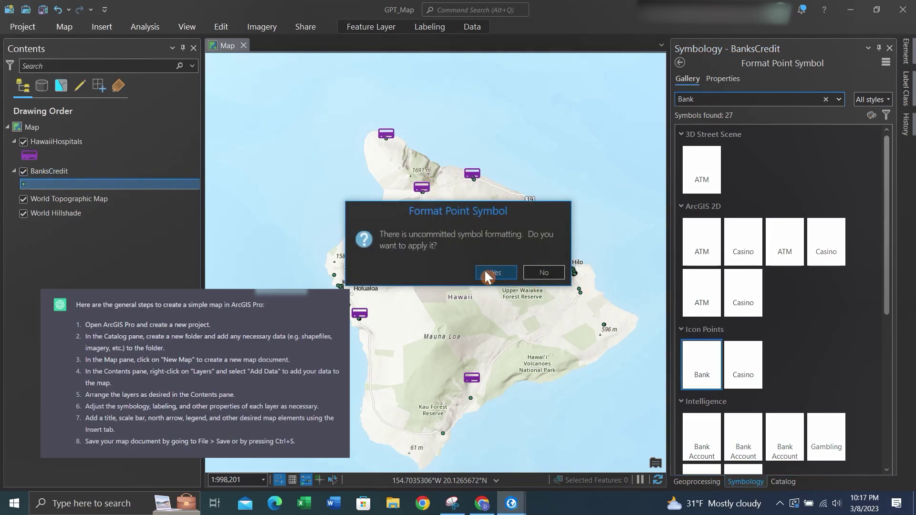
left_click(485, 269)
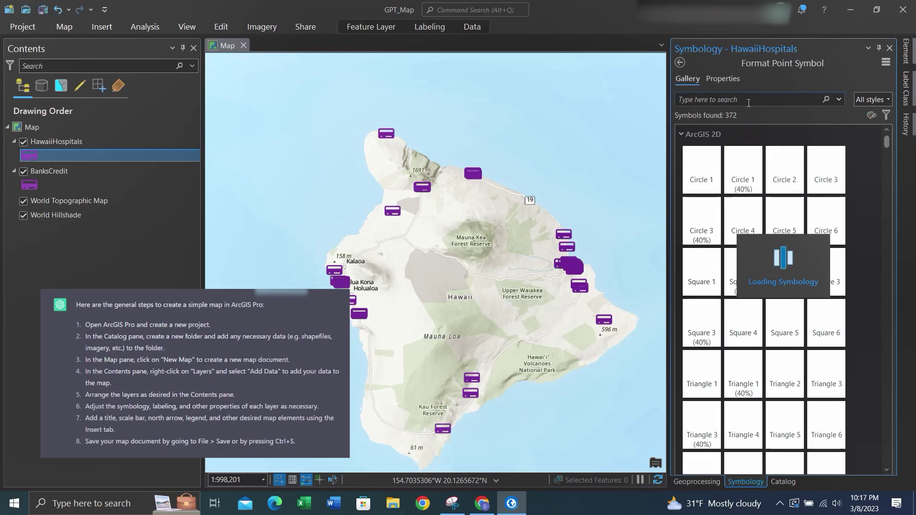
Reapply the ArcGIS 2D red-heart Hospital symbol to HawaiiHospitals.
type("Hostpital")
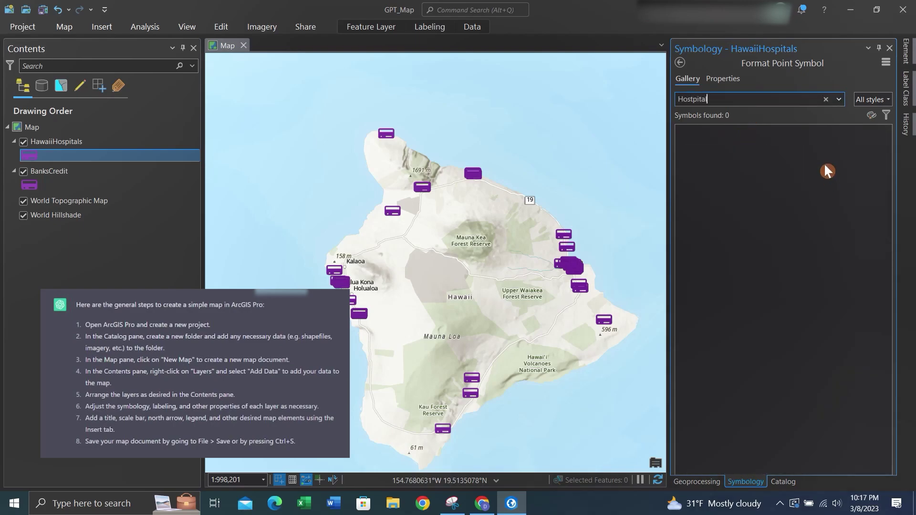
key("BackSpace")
key("BackSpace")
key("BackSpace")
key("BackSpace")
key("BackSpace")
key("BackSpace")
key("BackSpace")
key("BackSpace")
type("Hospi")
key("BackSpace")
type("ital")
left_click(701, 239)
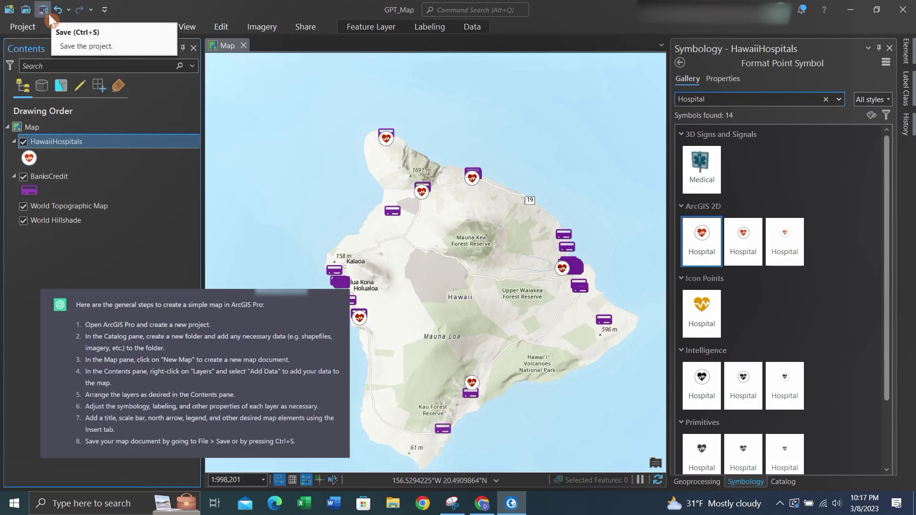
Save the GPT_Map project from the Quick Access Toolbar.
left_click(43, 10)
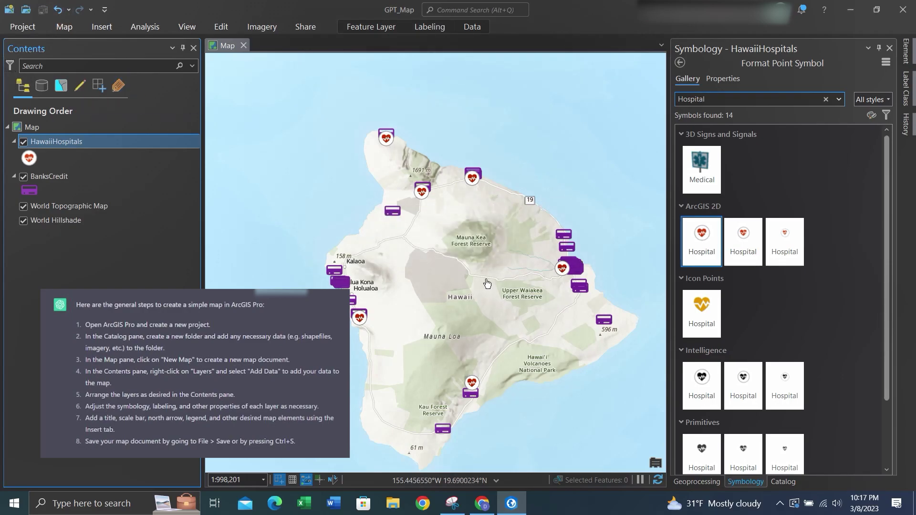
scroll(413, 225, "down", 1)
scroll(490, 261, "up", 1)
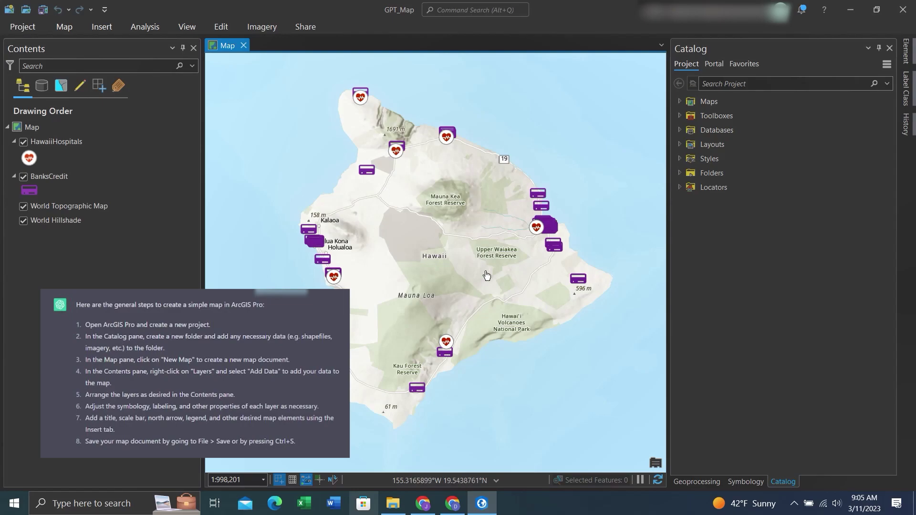
Create a new landscape Letter layout.
left_click(108, 27)
left_click(42, 58)
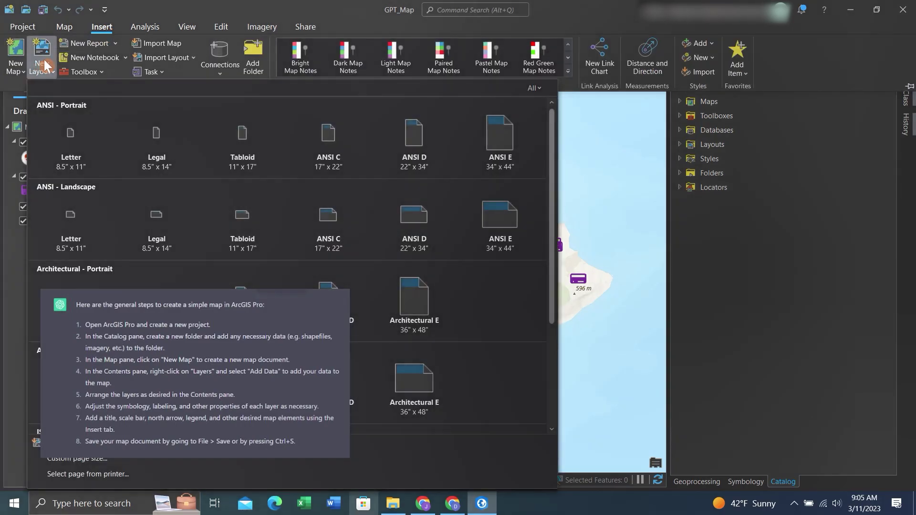
left_click(96, 233)
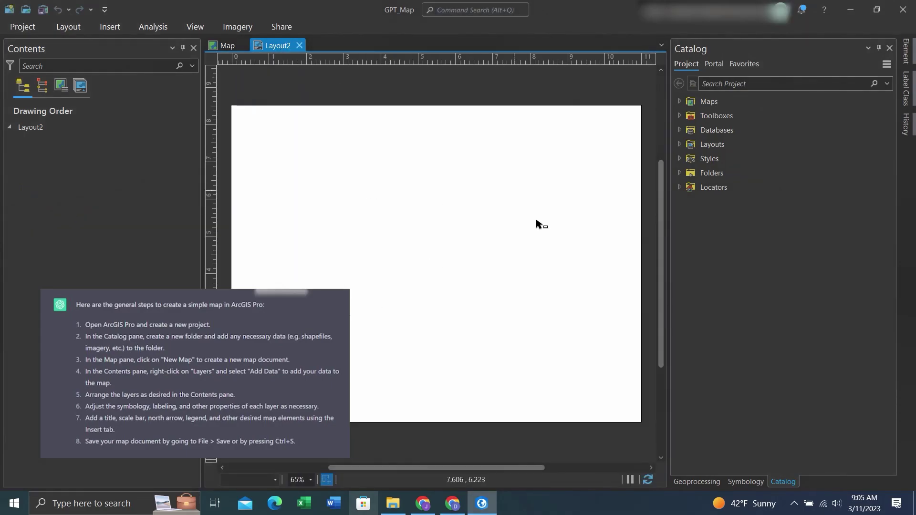
Insert a map frame of the Hawaii map at 1:998,201 and stretch it across the page.
left_click(110, 26)
left_click(285, 72)
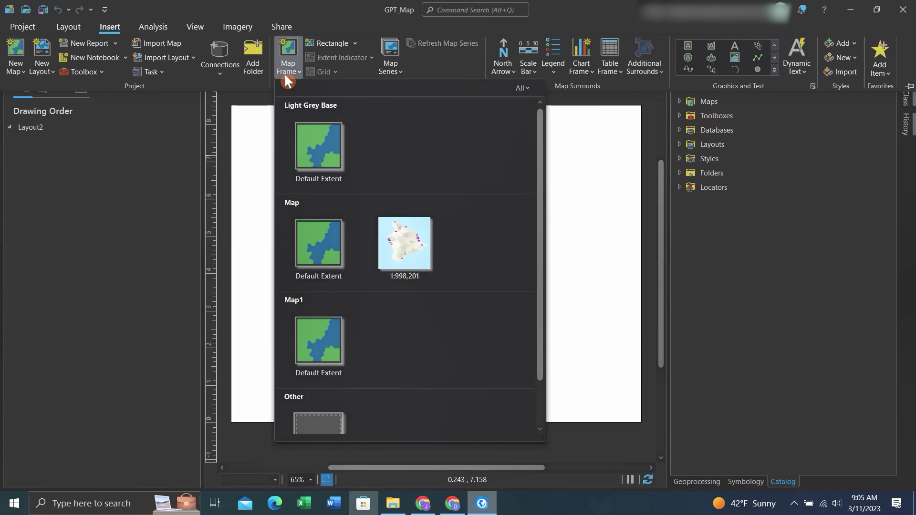
left_click(401, 236)
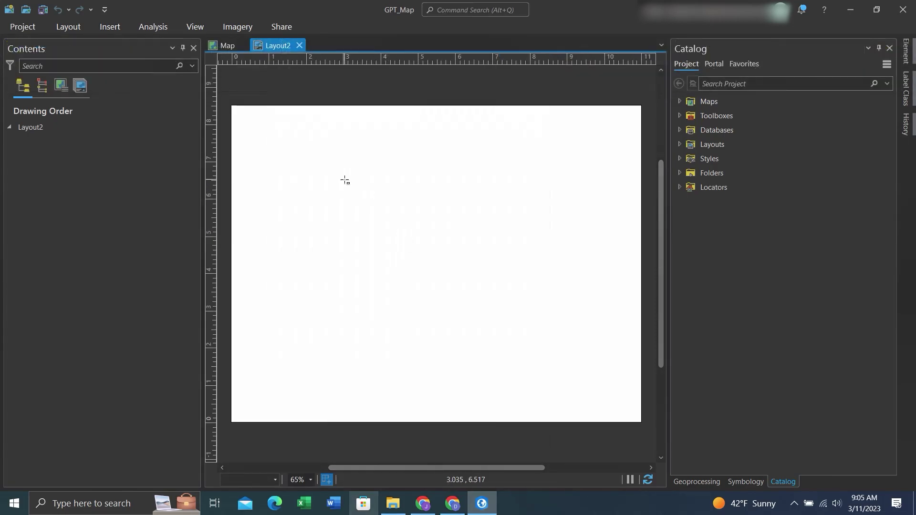
left_click(345, 180)
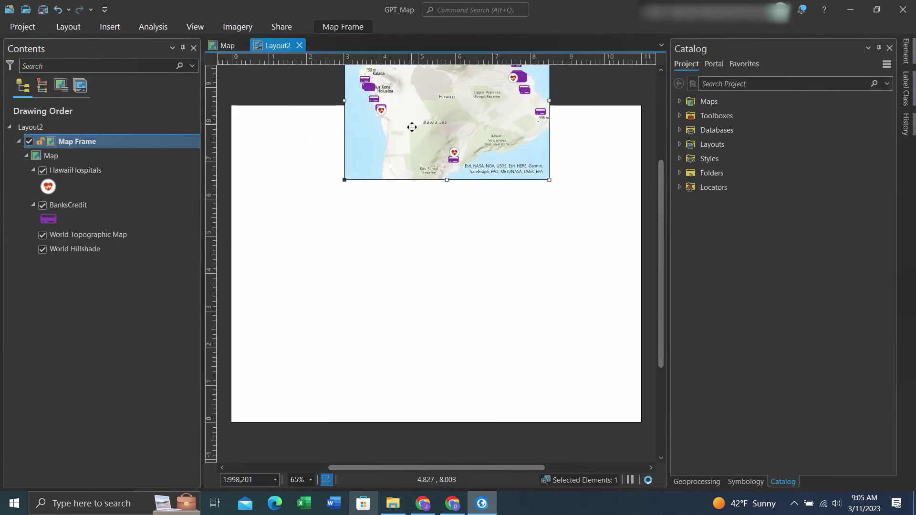
left_click_drag(410, 125, 304, 206)
left_click_drag(437, 263, 642, 422)
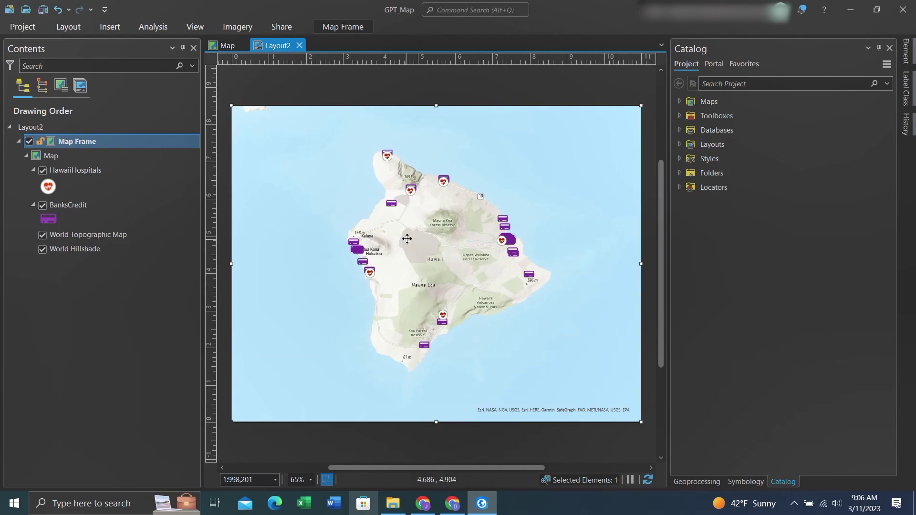
scroll(469, 199, "down", 1)
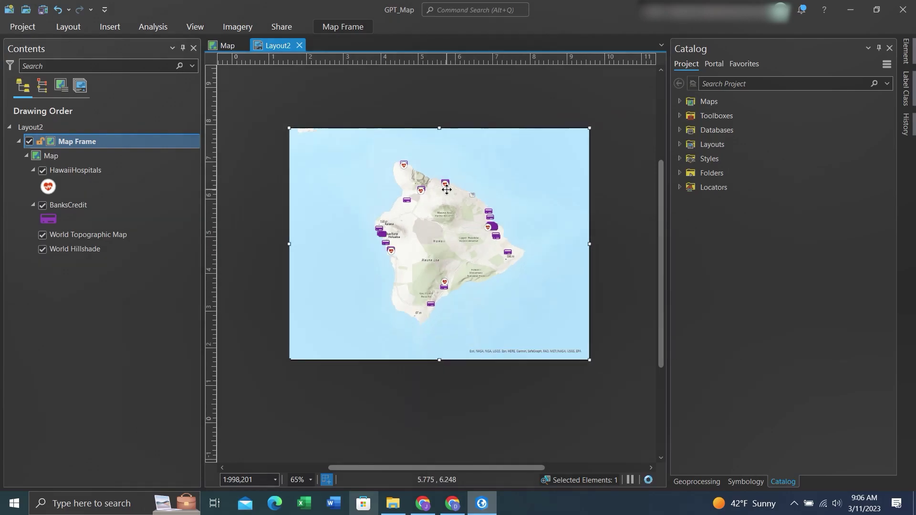
scroll(462, 214, "up", 1)
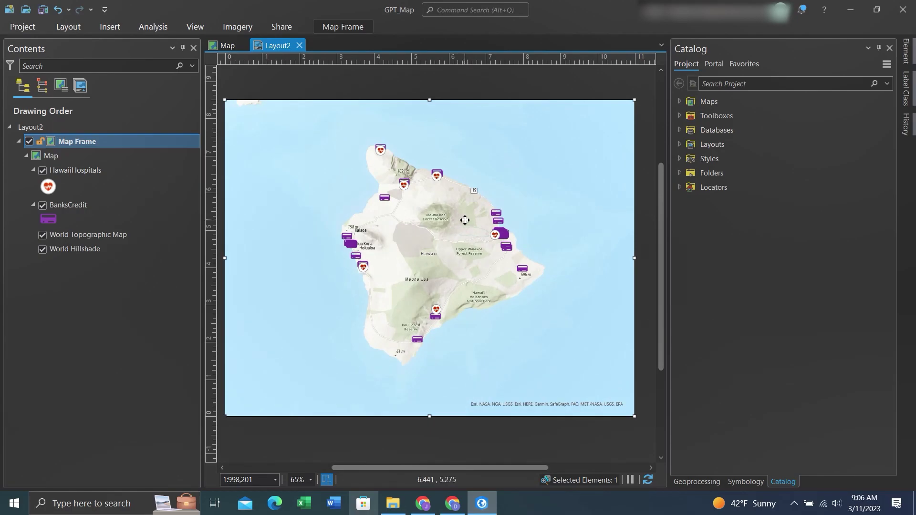
scroll(497, 310, "up", 1)
key("ctrl+z")
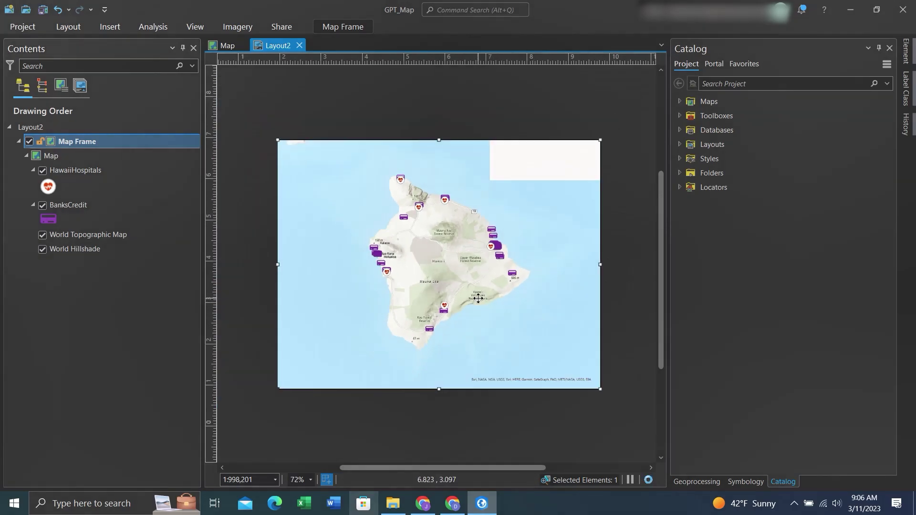
scroll(508, 327, "down", 2)
right_click(508, 327)
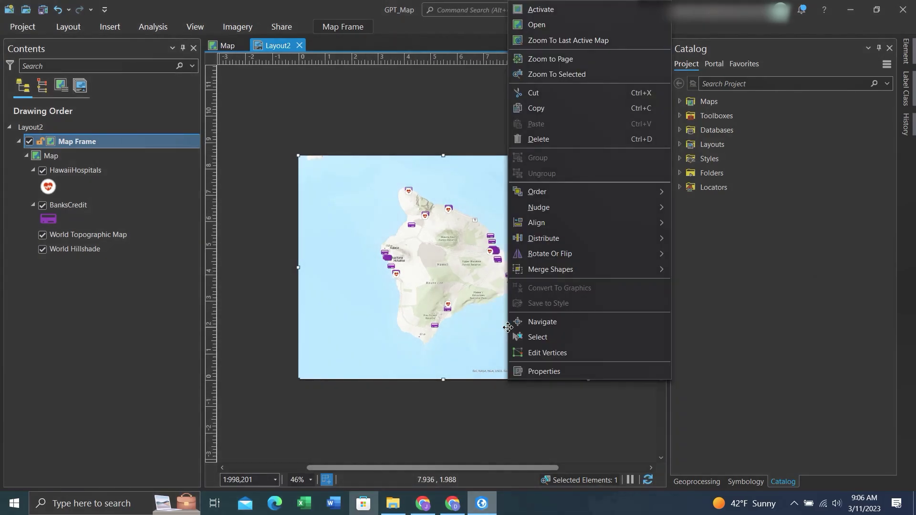
left_click(535, 7)
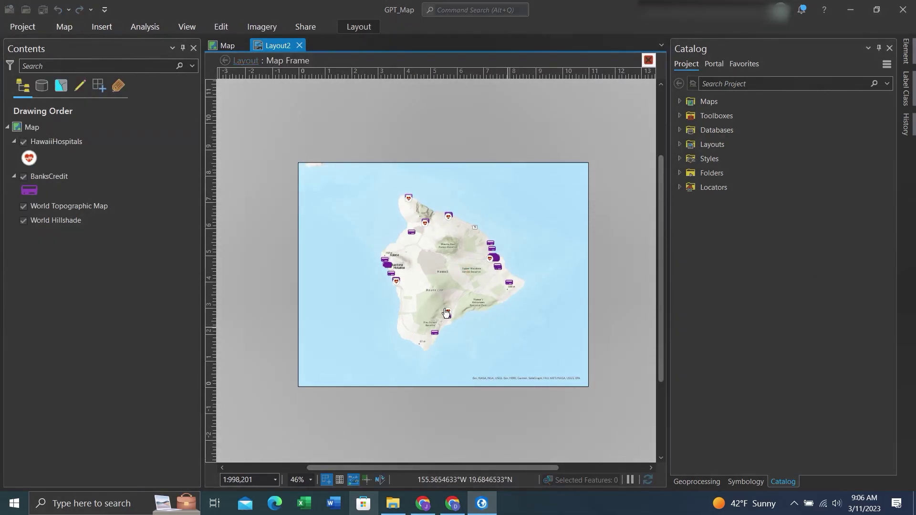
scroll(446, 312, "up", 2)
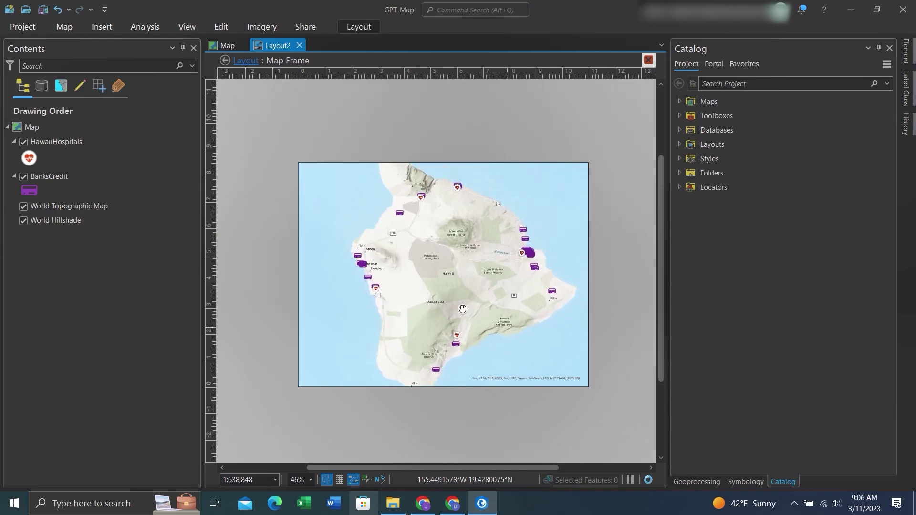
scroll(462, 310, "down", 2)
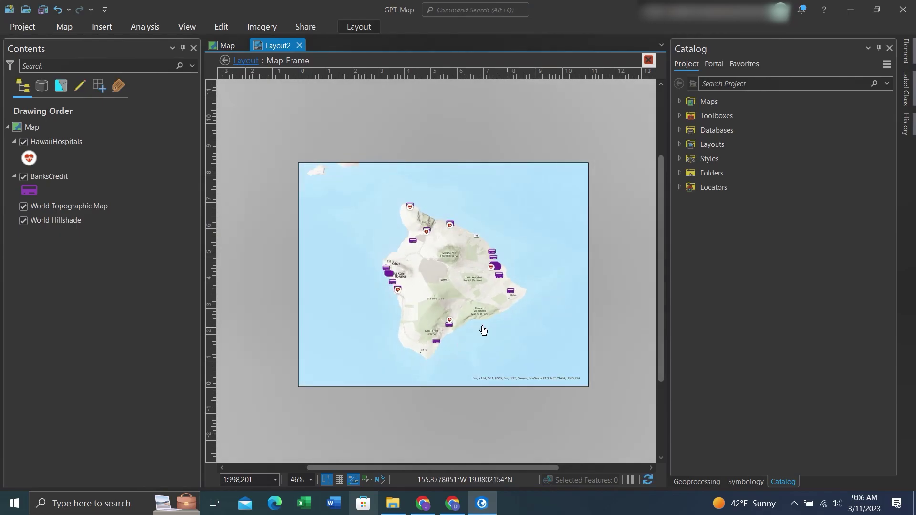
left_click(649, 63)
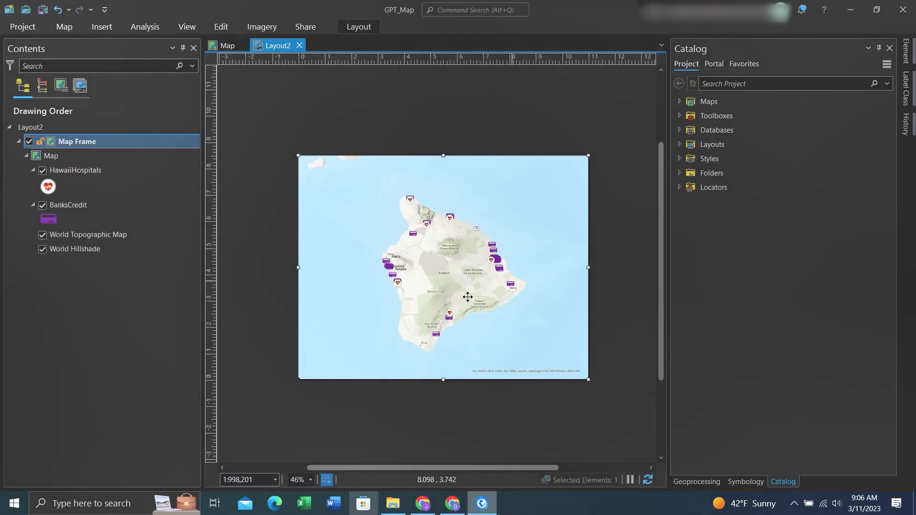
scroll(472, 301, "up", 2)
scroll(548, 276, "down", 2)
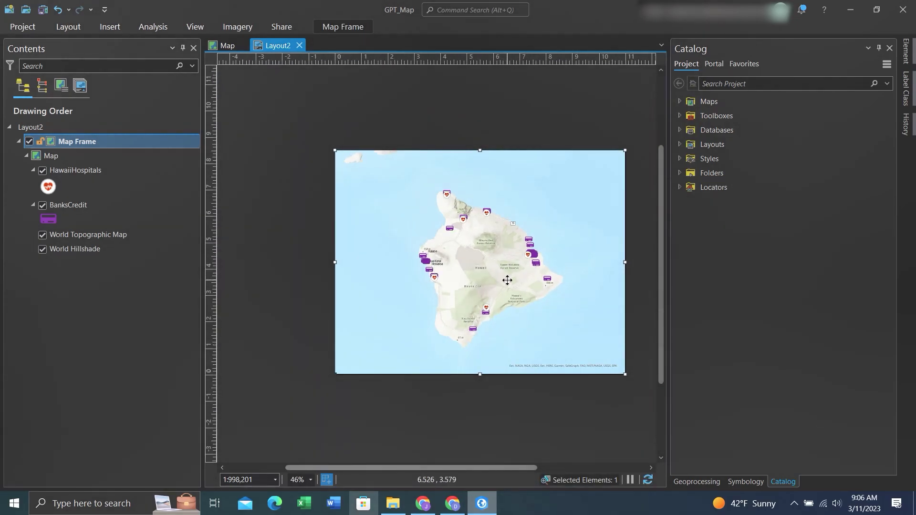
scroll(509, 280, "up", 2)
scroll(313, 275, "down", 2)
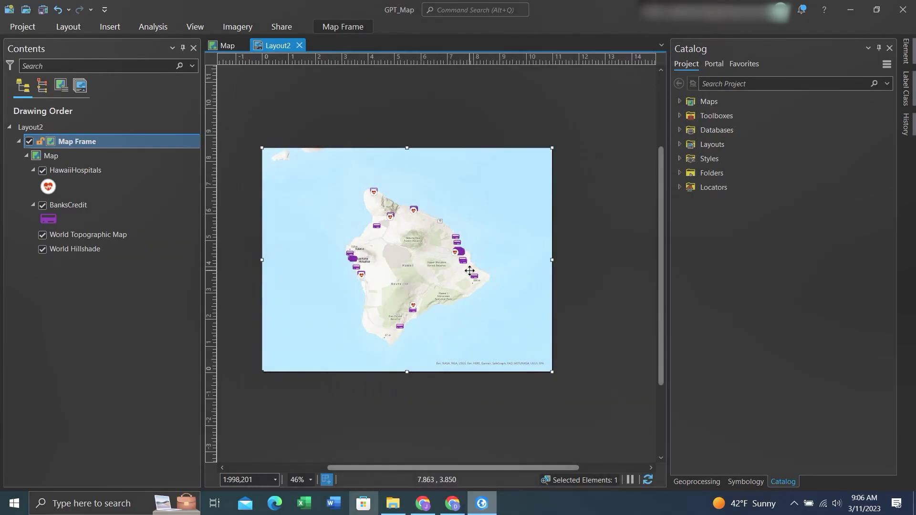
scroll(440, 291, "up", 2)
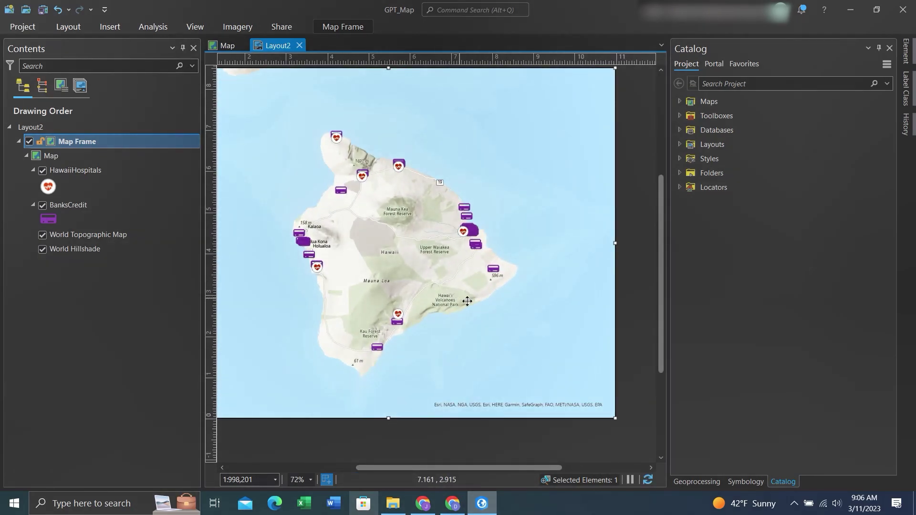
scroll(519, 323, "down", 2)
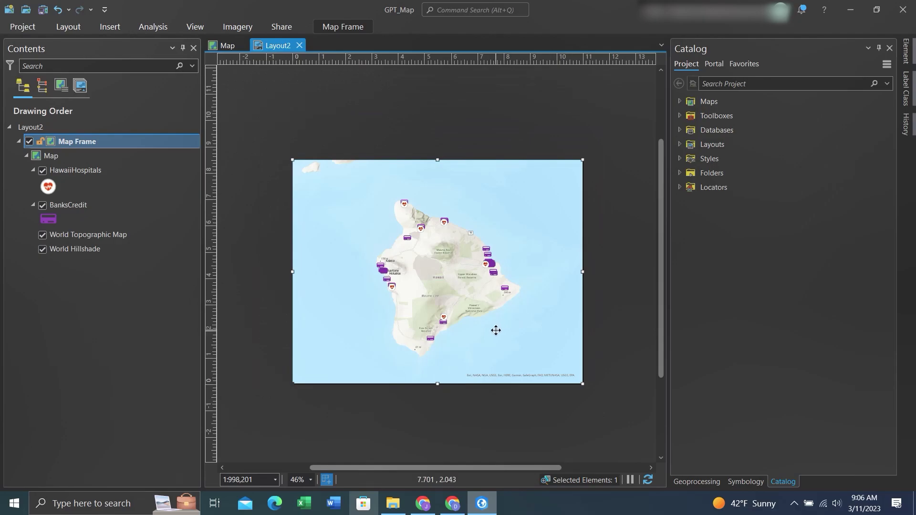
Place a plain black north arrow in the map's lower-right corner.
left_click(107, 24)
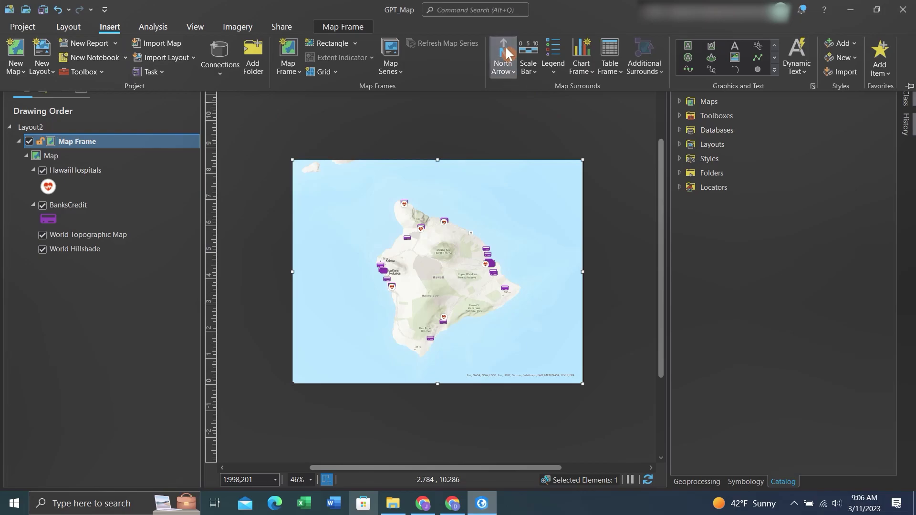
left_click(509, 72)
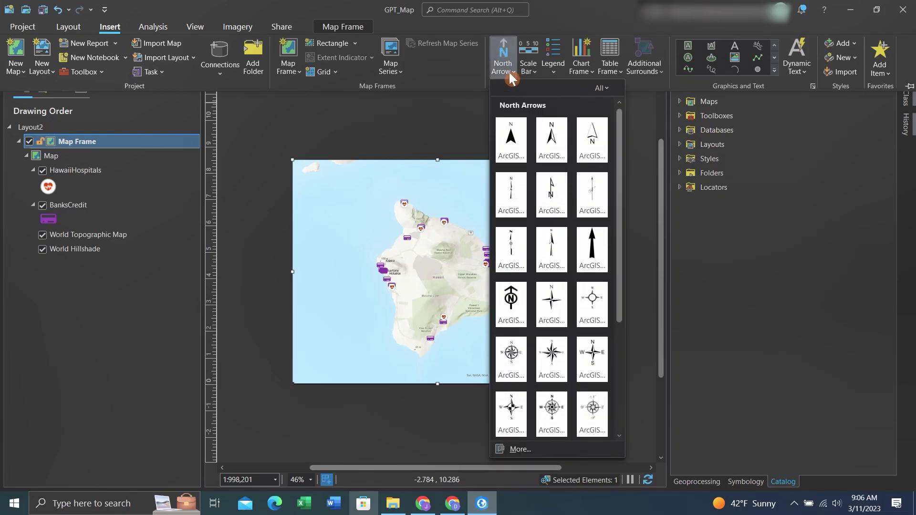
left_click(512, 138)
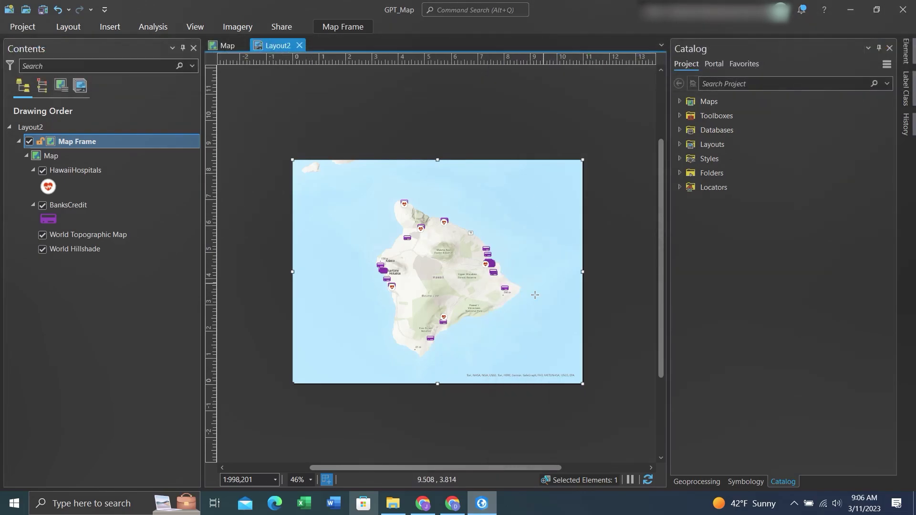
mouse_move(533, 347)
left_mouse_down()
mouse_move(544, 373)
mouse_move(550, 354)
left_mouse_up()
Add a Legend 1 legend and position it above the north arrow.
left_click(558, 318)
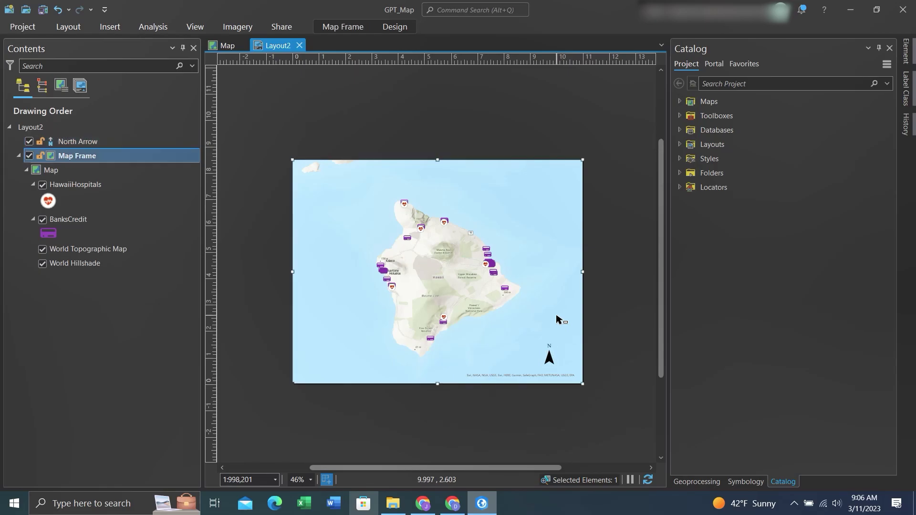
left_click(112, 28)
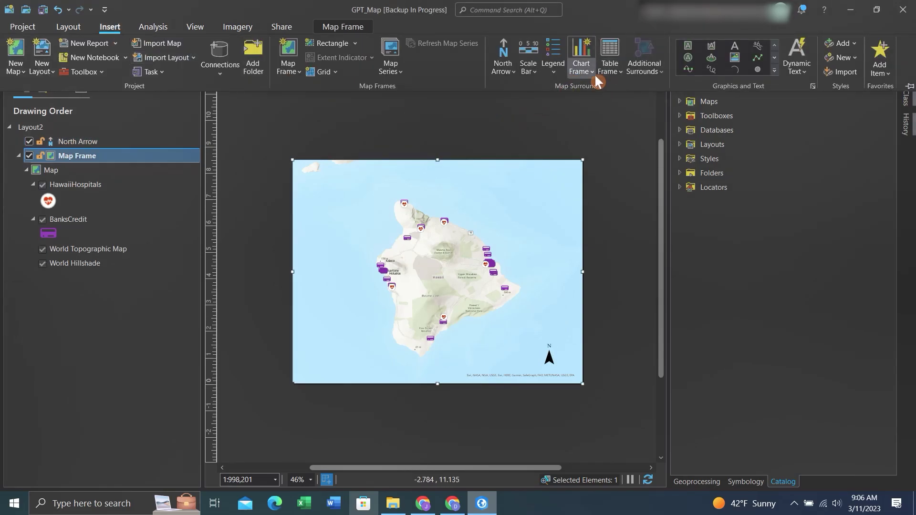
left_click(552, 73)
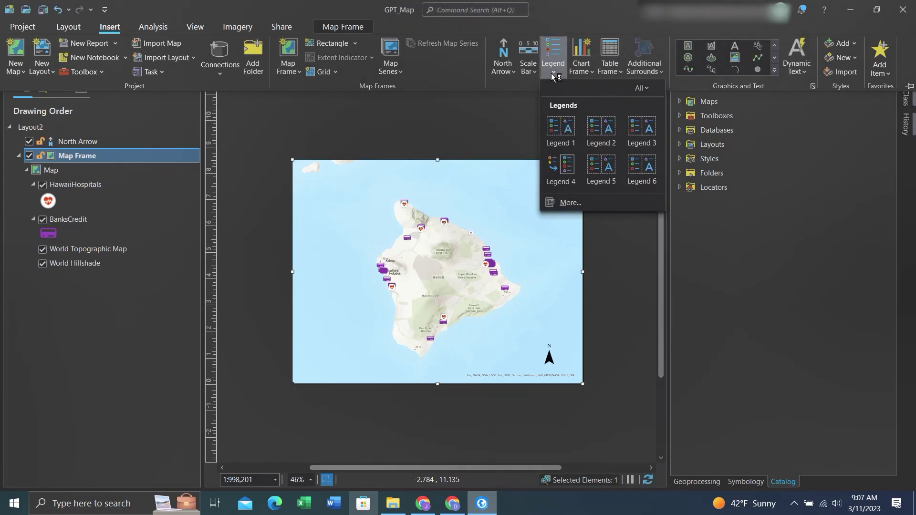
left_click(568, 128)
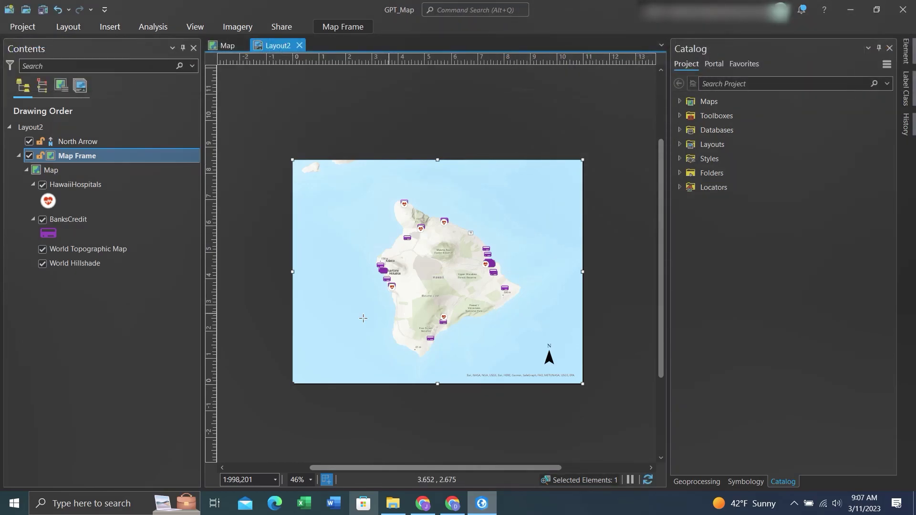
left_click_drag(305, 290, 362, 369)
left_click_drag(339, 323, 558, 328)
Draw a miles scale line bar to the left of the north arrow.
left_click(438, 377)
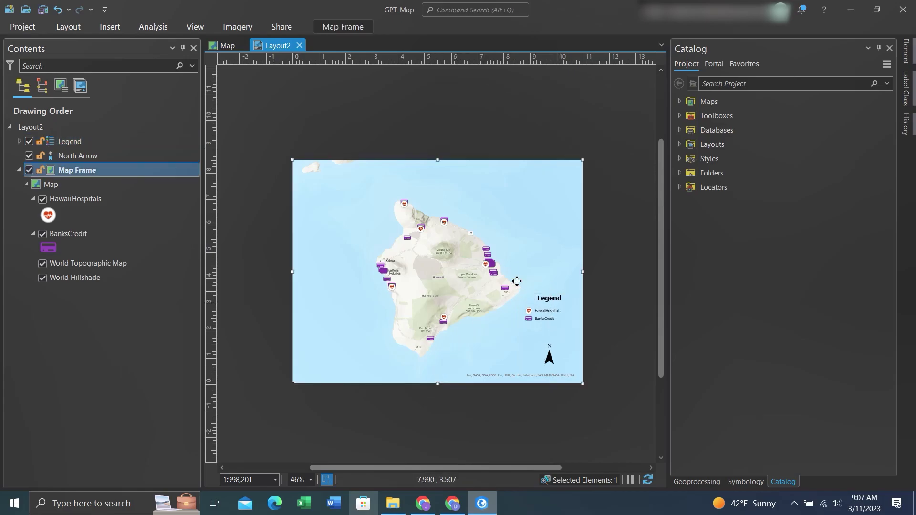
scroll(463, 253, "up", 1)
scroll(409, 245, "down", 1)
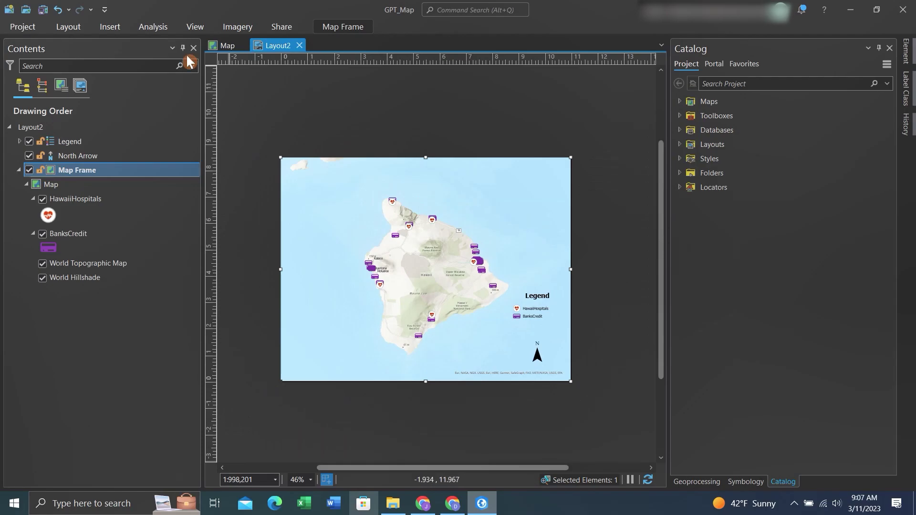
left_click(107, 28)
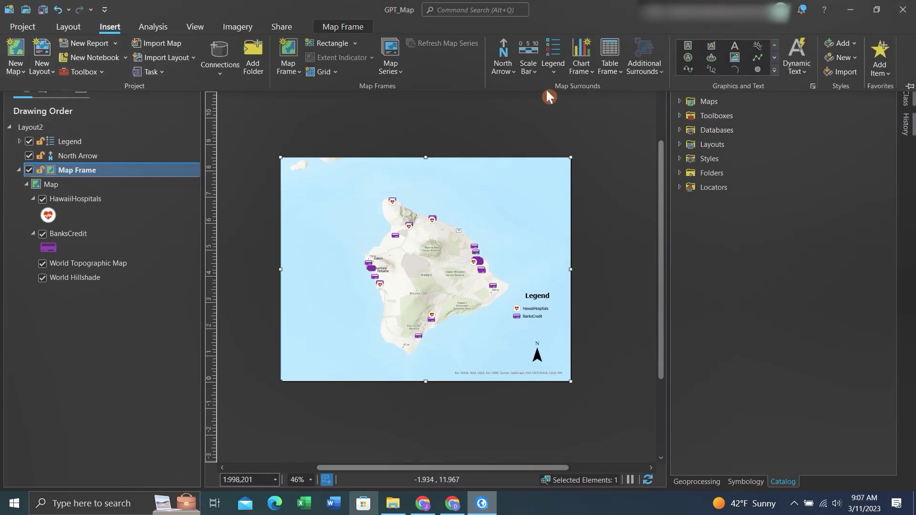
left_click(532, 69)
left_click(580, 129)
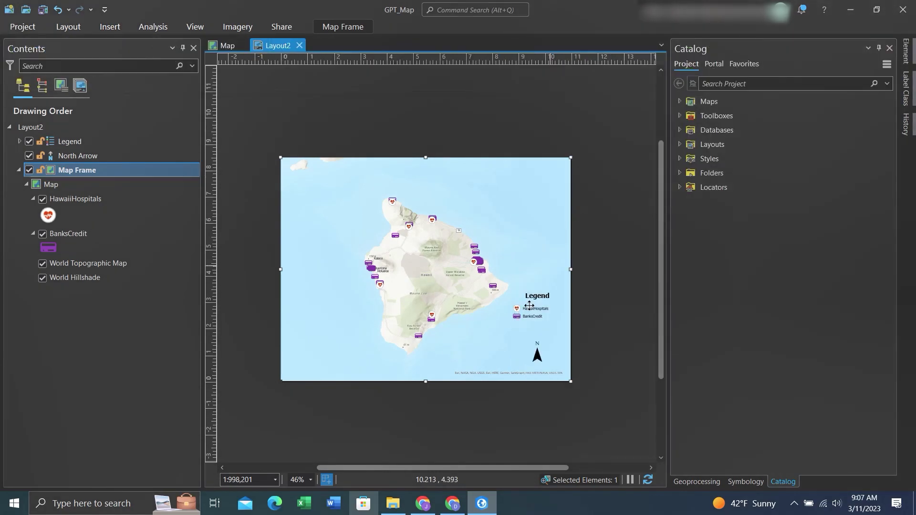
left_click_drag(463, 352, 513, 363)
left_click(497, 402)
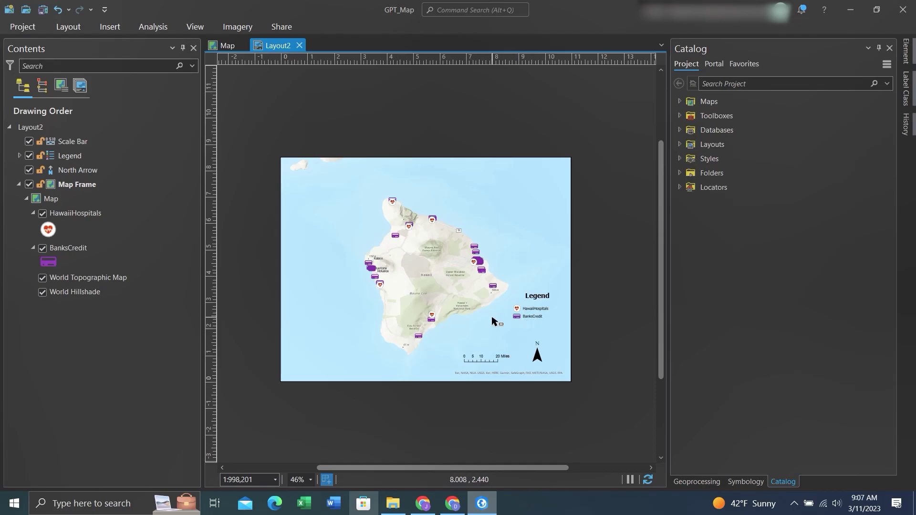
Draw a rectangle text box near the page top holding the 'Hawaii Banks/Hospitals' title.
left_click(115, 29)
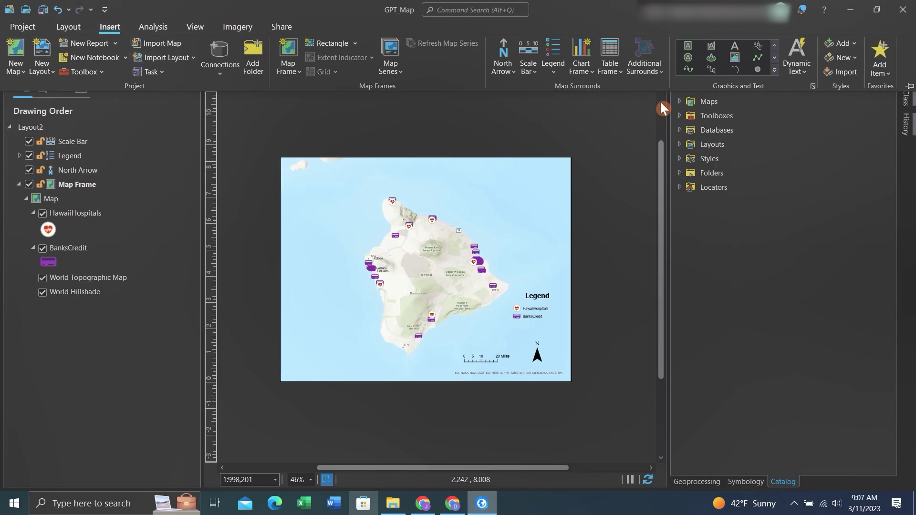
left_click(719, 51)
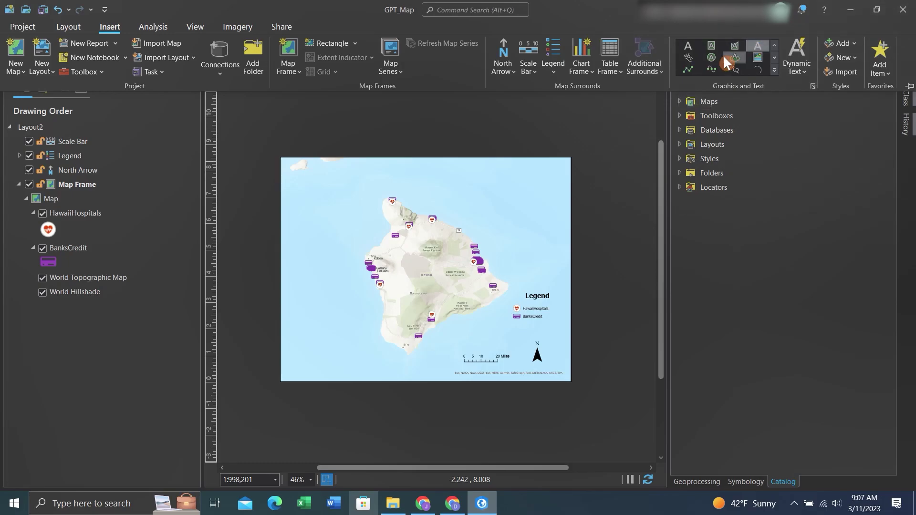
left_click(709, 46)
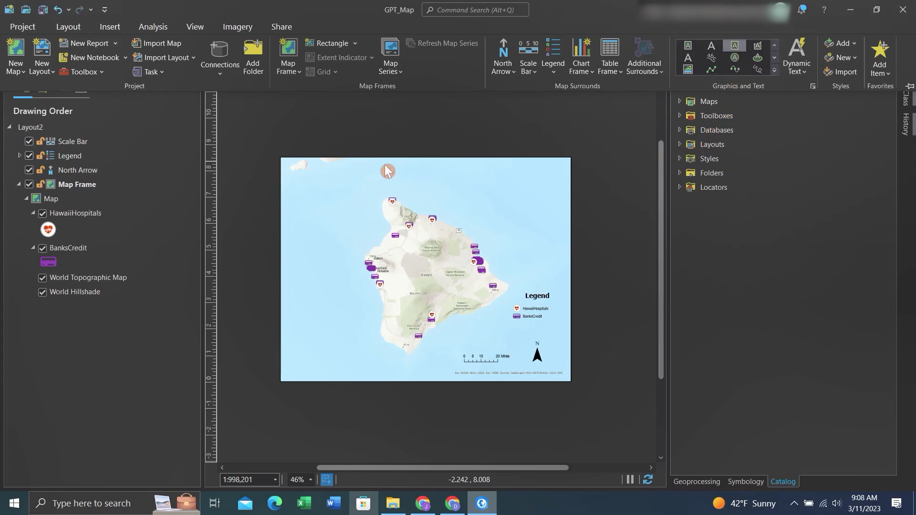
left_click_drag(381, 164, 492, 190)
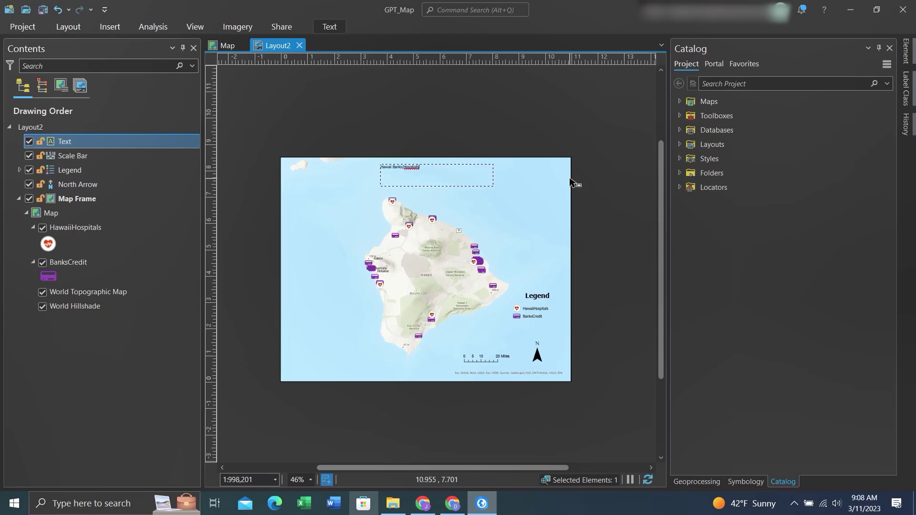
Set the title's font size to 22 pt and move it back to the page top.
right_click(445, 175)
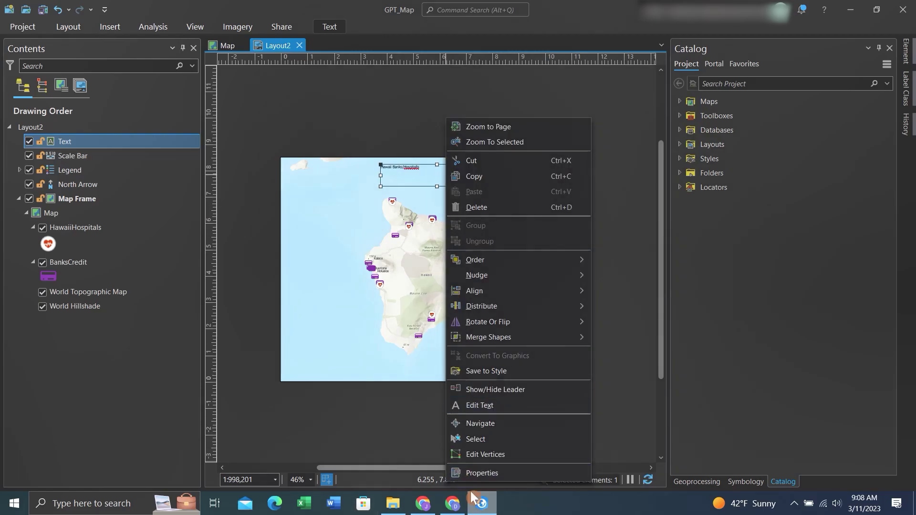
left_click(472, 475)
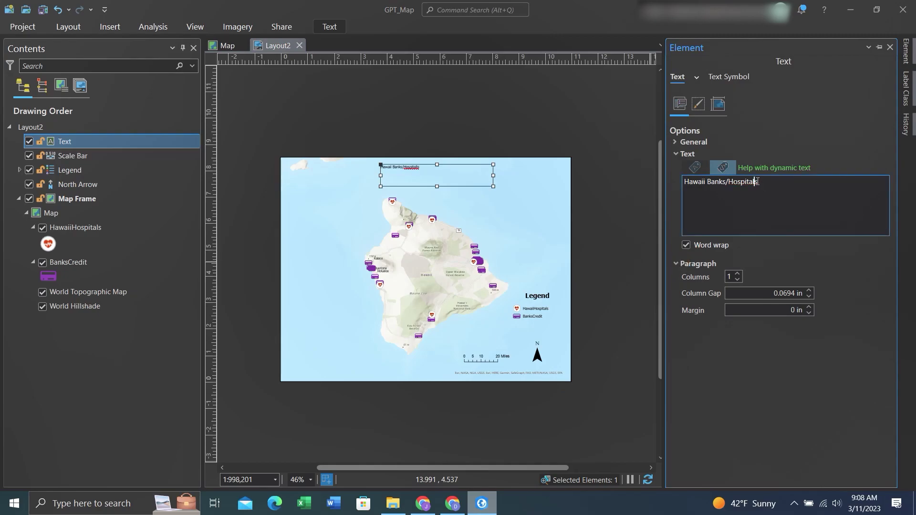
triple_click(788, 183)
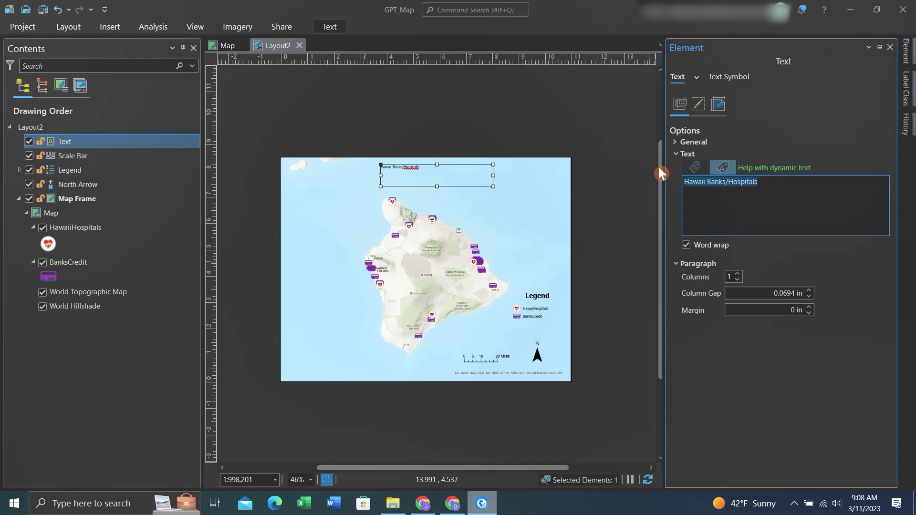
left_click(712, 76)
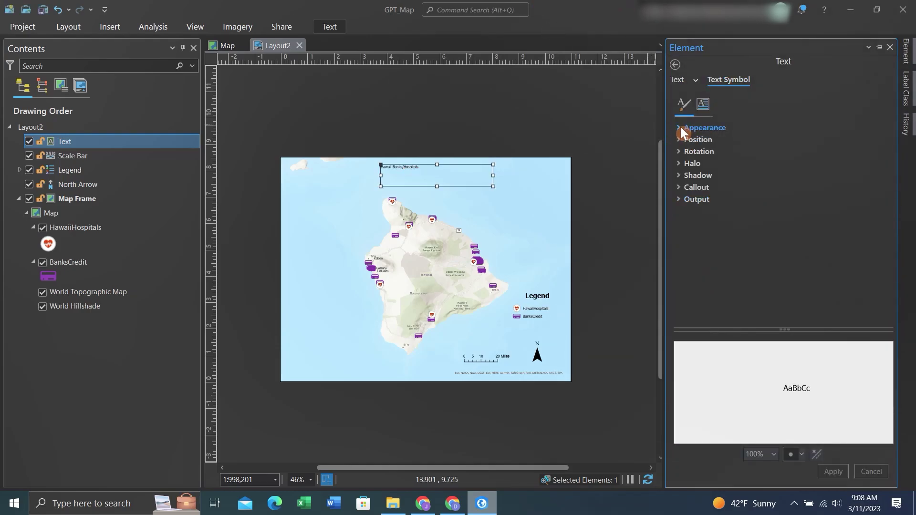
left_click(680, 127)
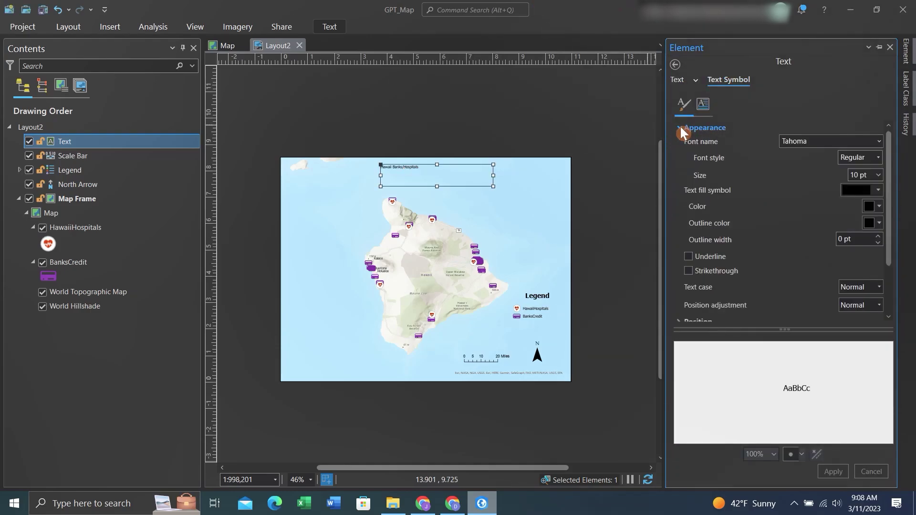
left_click(879, 175)
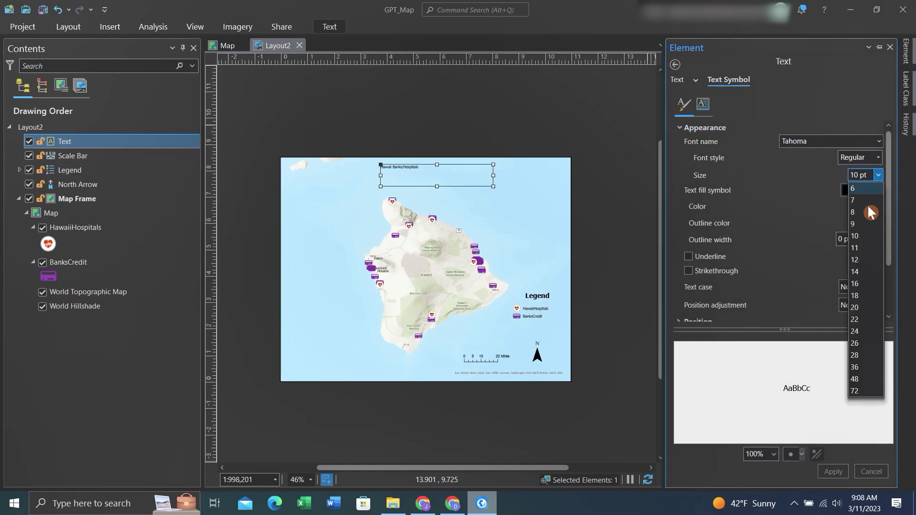
left_click(864, 320)
left_click(458, 176)
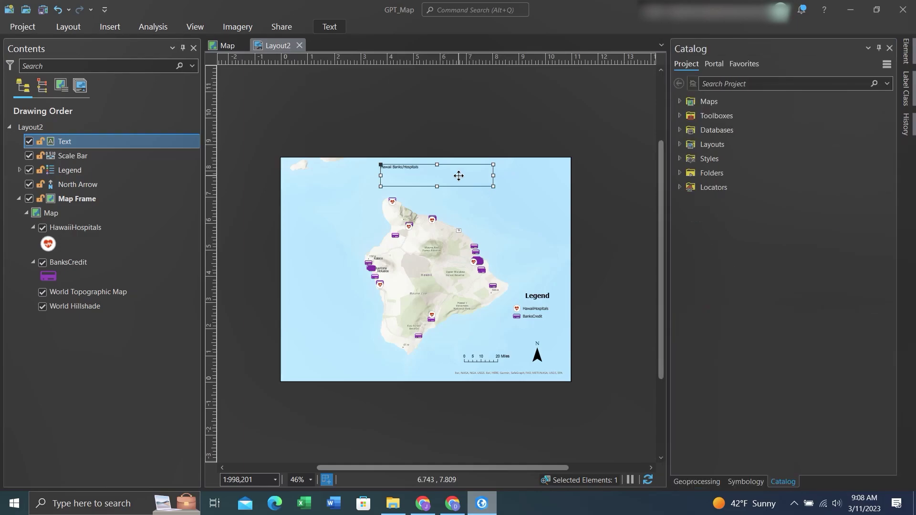
left_click(500, 272)
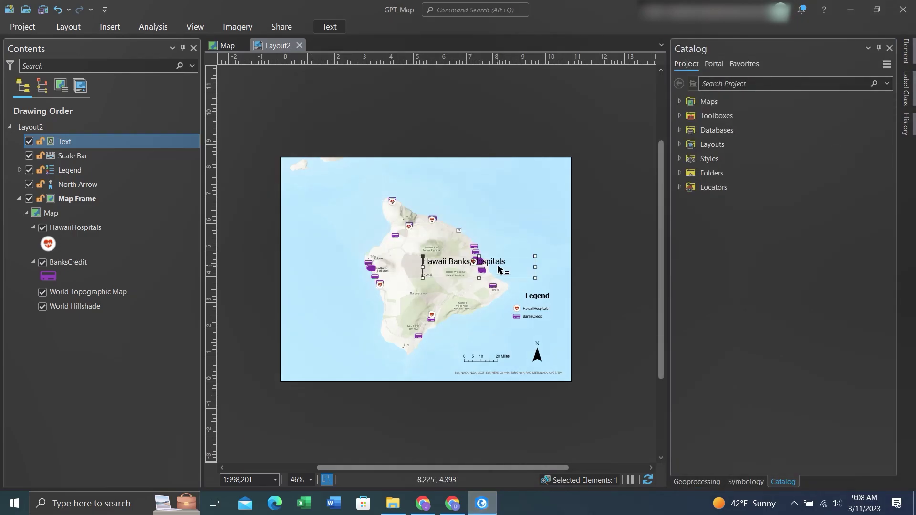
left_click_drag(453, 256, 421, 178)
Centre-align the title text and centre the title box horizontally on the page.
right_click(421, 179)
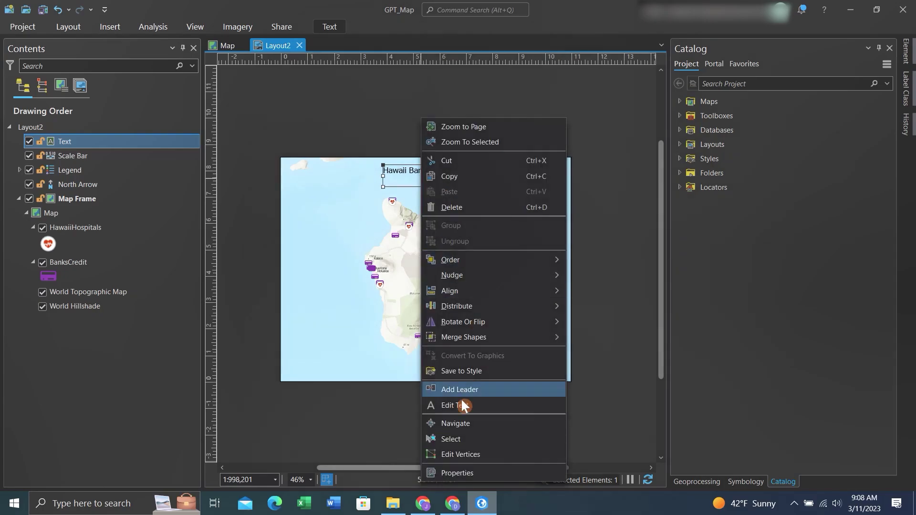
left_click(474, 469)
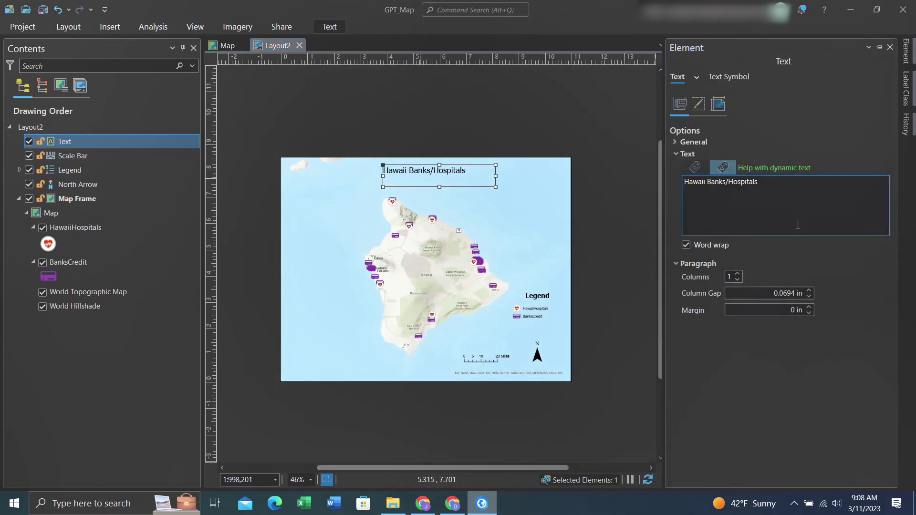
left_click(731, 77)
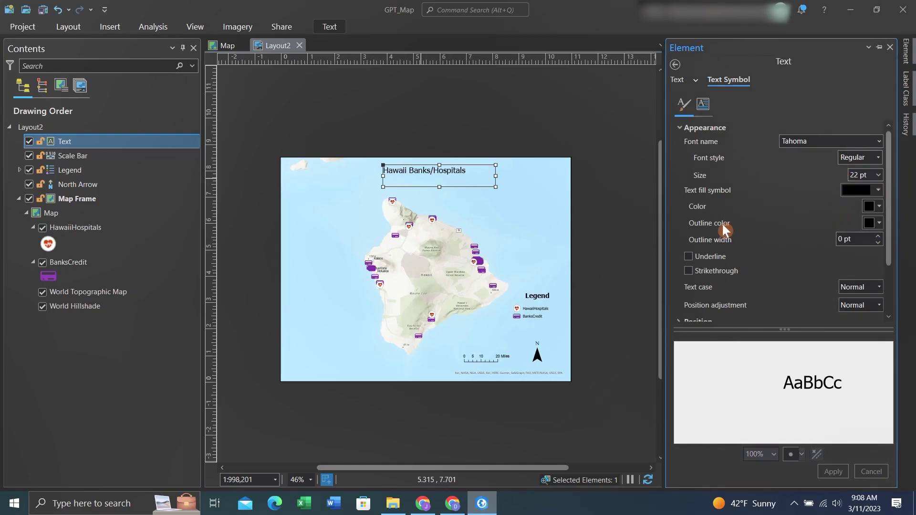
scroll(730, 239, "down", 2)
left_click(715, 256)
scroll(849, 265, "down", 2)
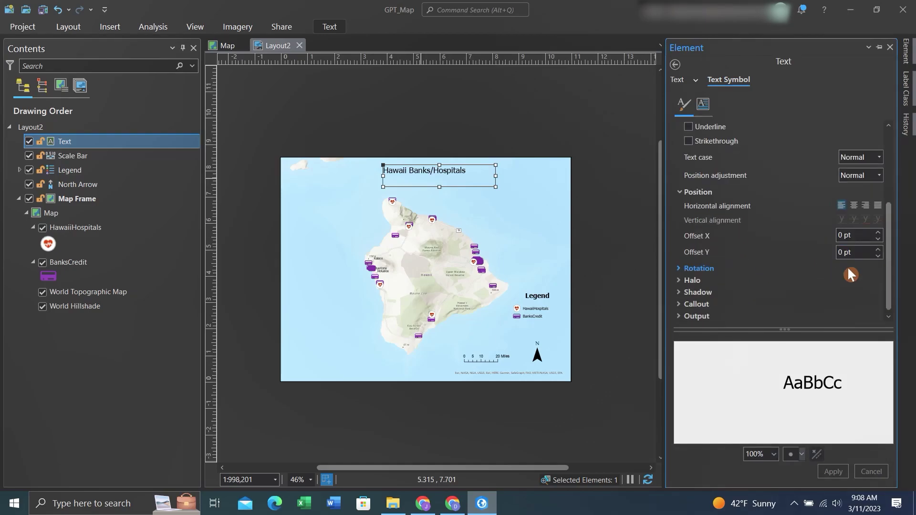
left_click(854, 204)
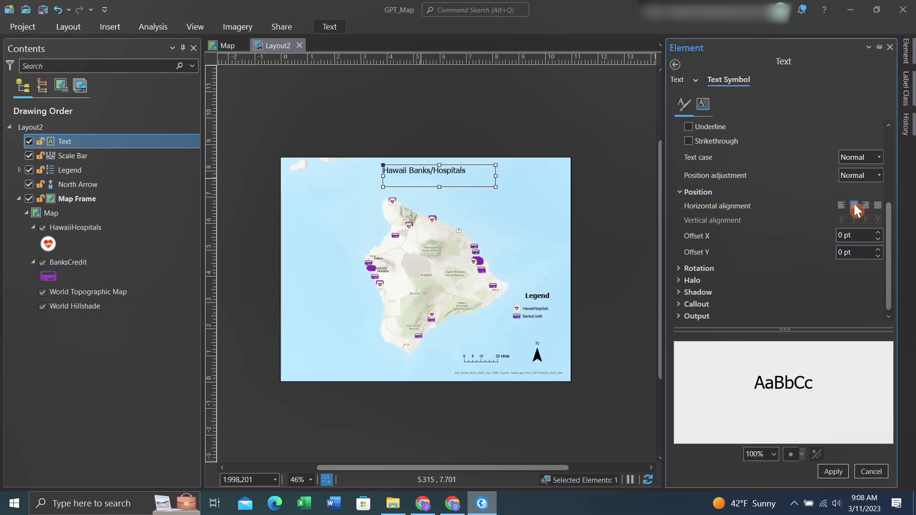
left_click(837, 473)
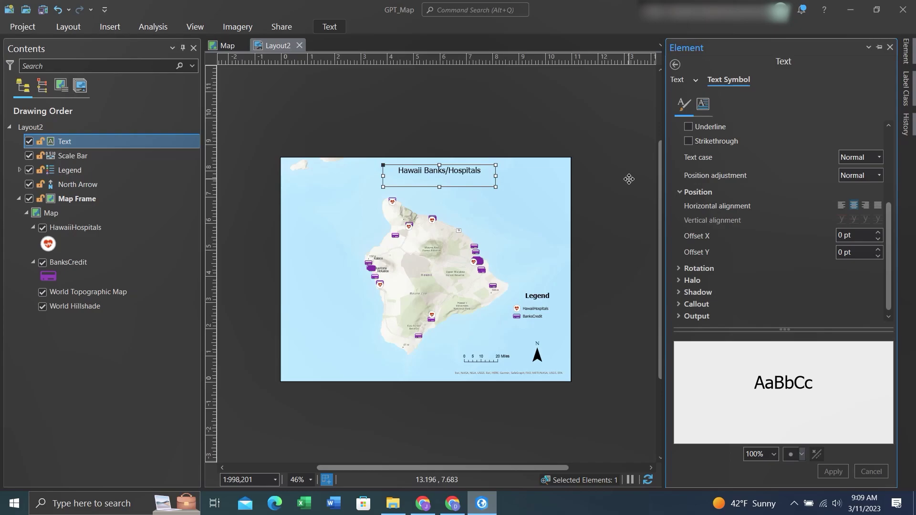
left_click(448, 181)
left_click_drag(448, 181, 434, 181)
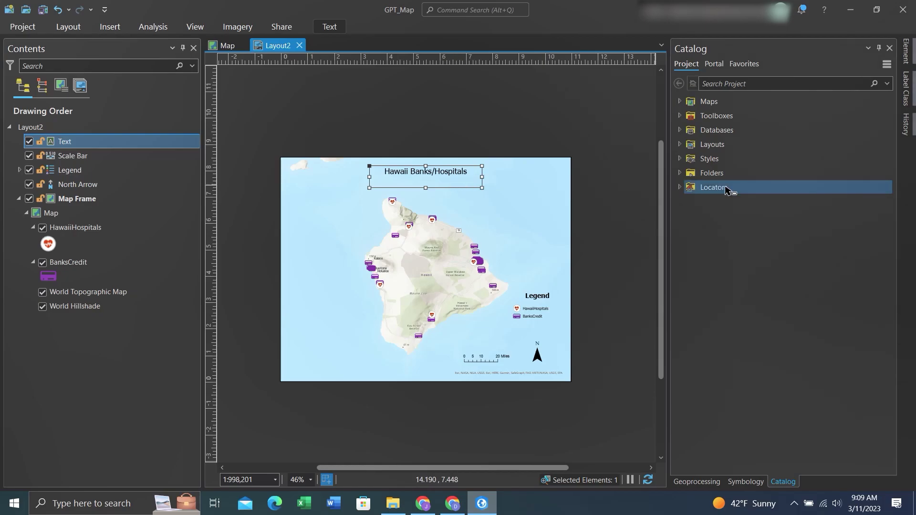
left_click(906, 51)
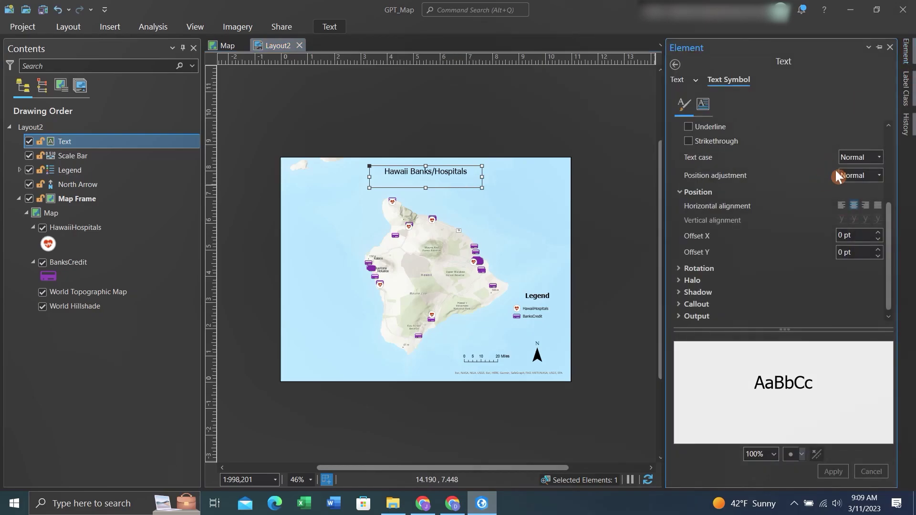
Set the title box's background symbol colour to white and apply it.
left_click(675, 64)
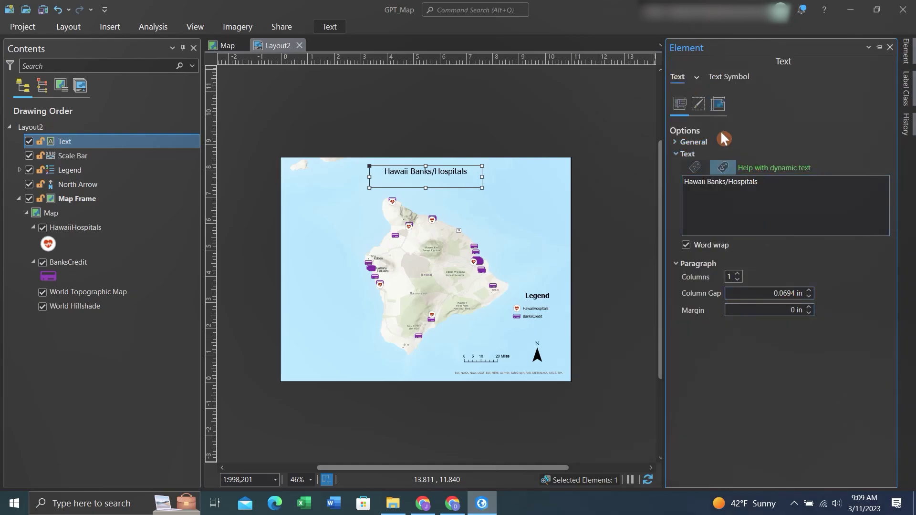
left_click(698, 103)
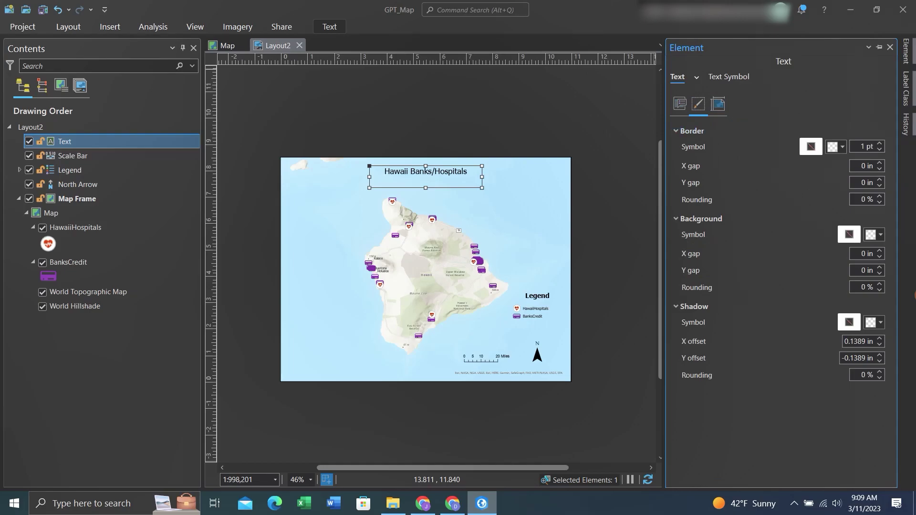
left_click(849, 234)
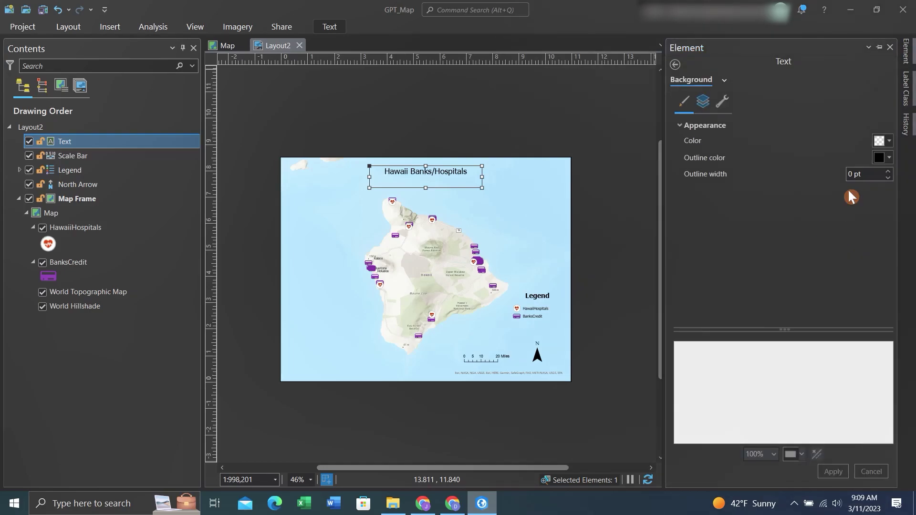
left_click(878, 138)
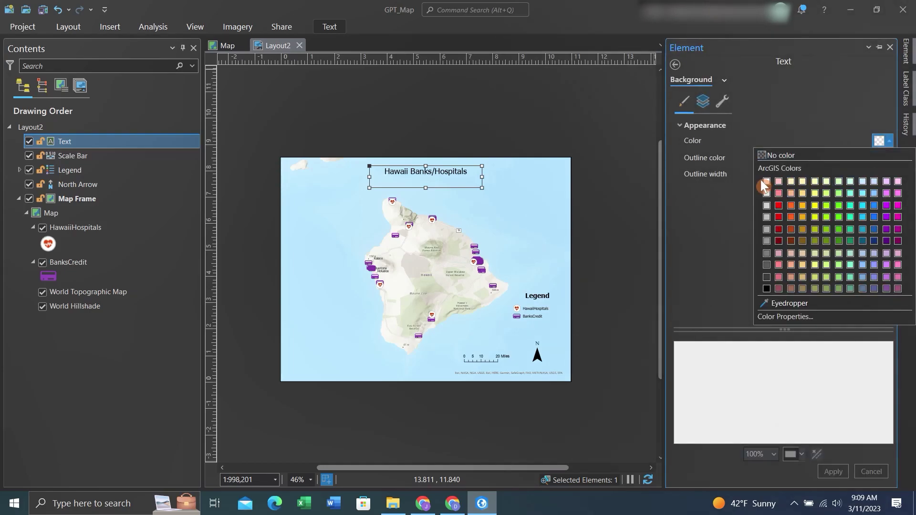
left_click(765, 182)
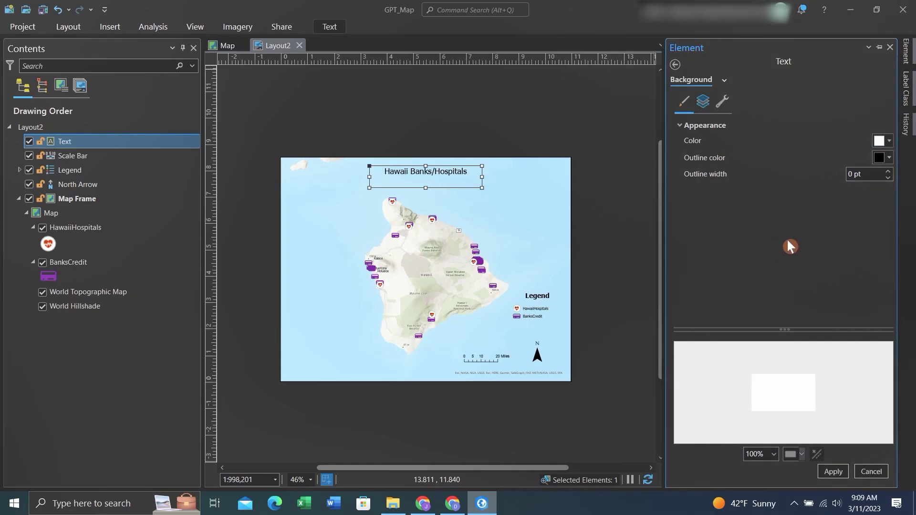
left_click(834, 473)
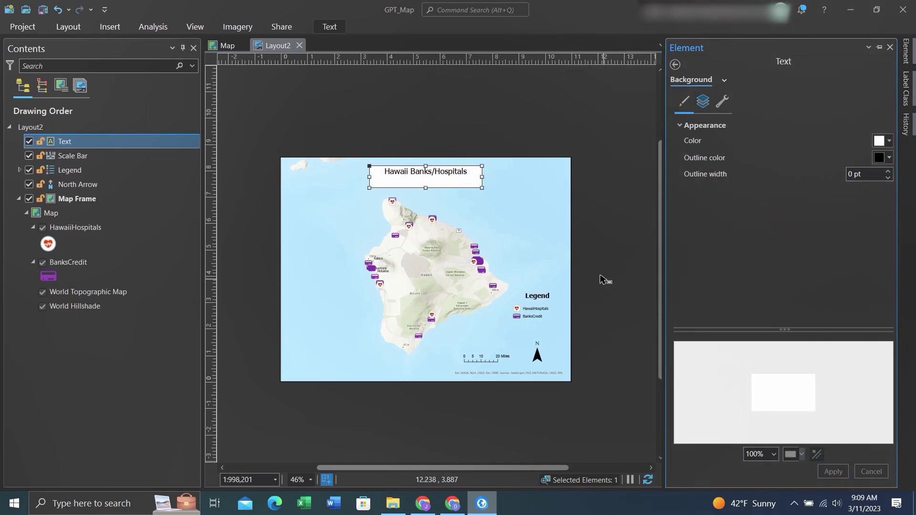
left_click(529, 208)
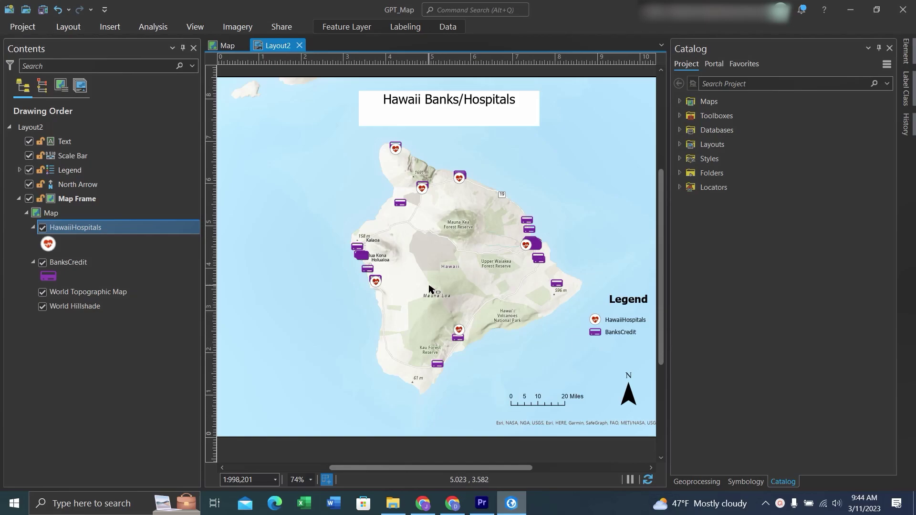
Replace the HawaiiHospitals label expression objectid with $feature.name and apply.
left_click(211, 269)
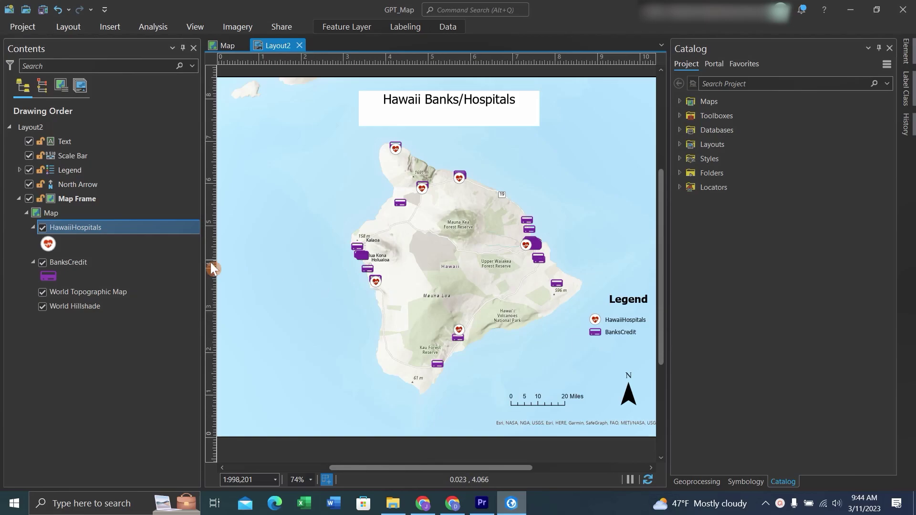
right_click(139, 228)
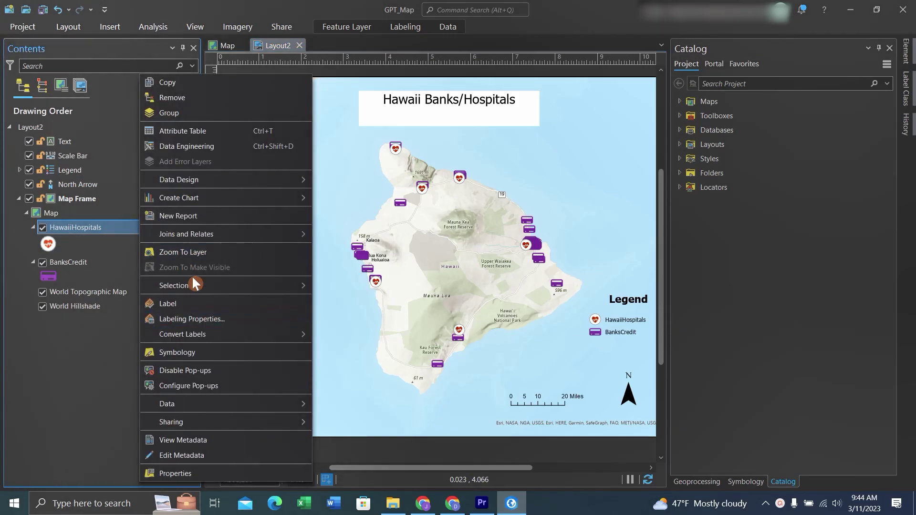
left_click(213, 321)
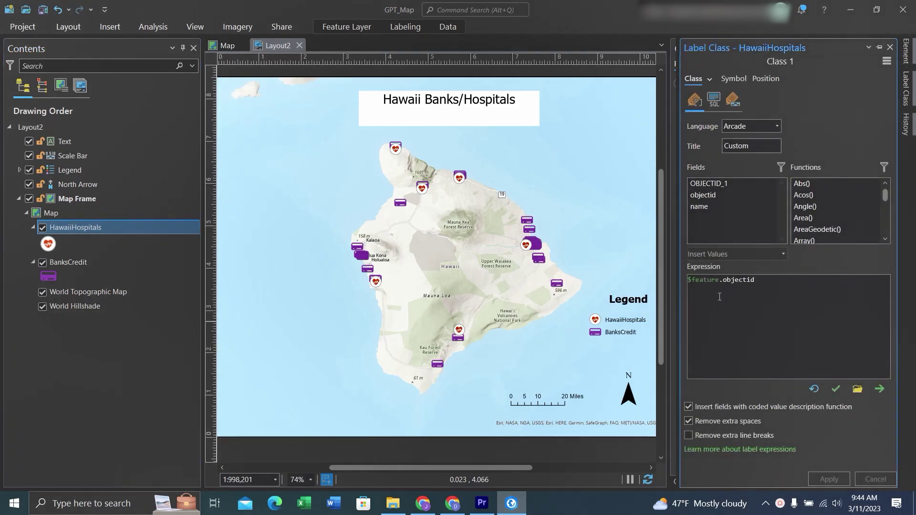
left_click_drag(769, 284, 687, 281)
key("BackSpace")
double_click(709, 206)
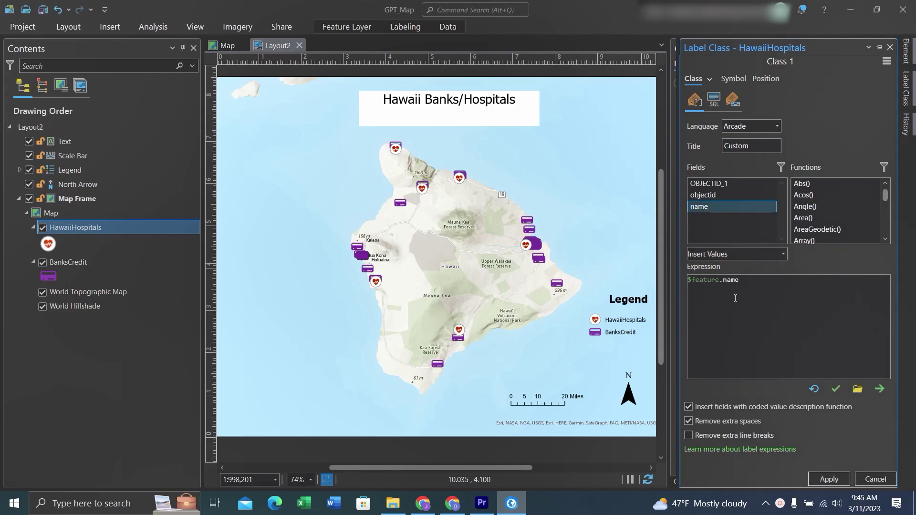
left_click(826, 479)
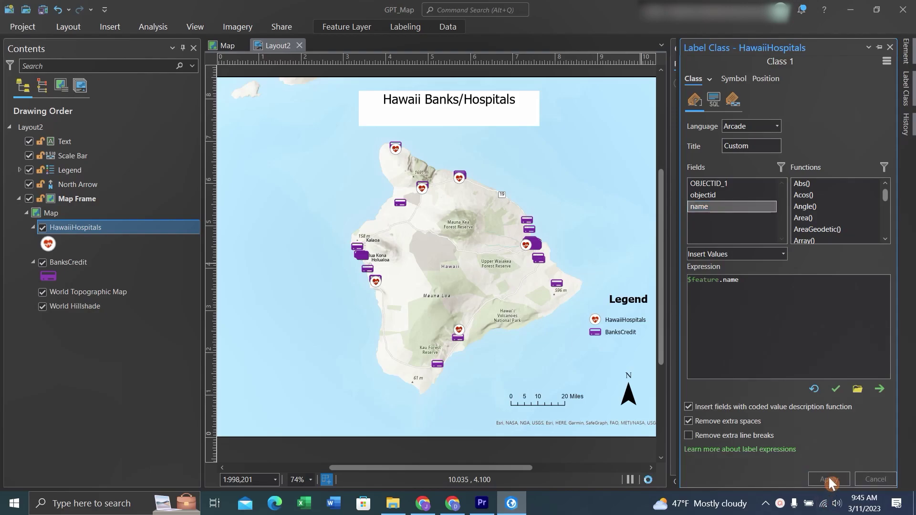
Turn on labels for the HawaiiHospitals layer.
right_click(114, 223)
left_click(153, 301)
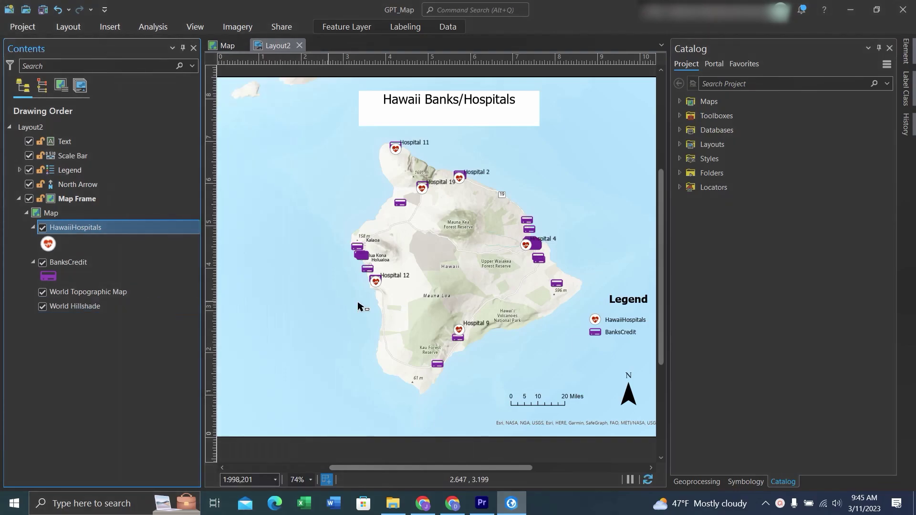
scroll(571, 277, "up", 3)
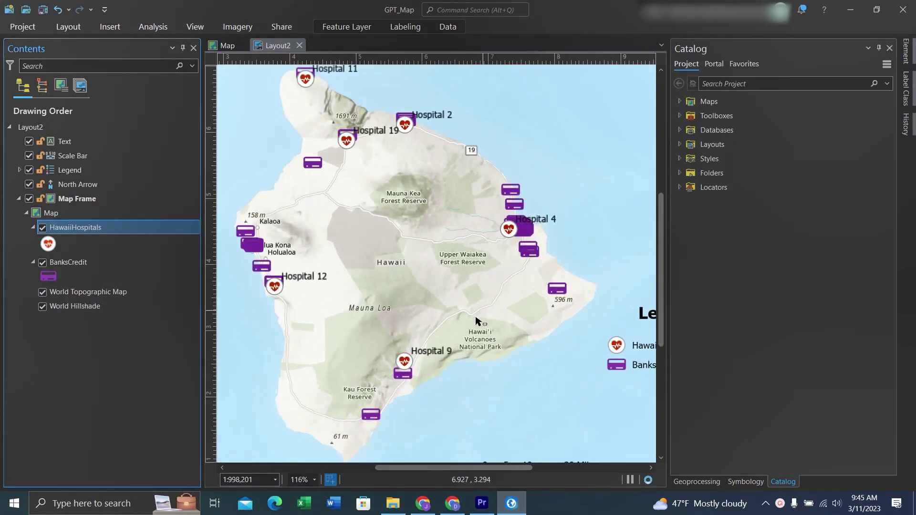
scroll(336, 299, "down", 3)
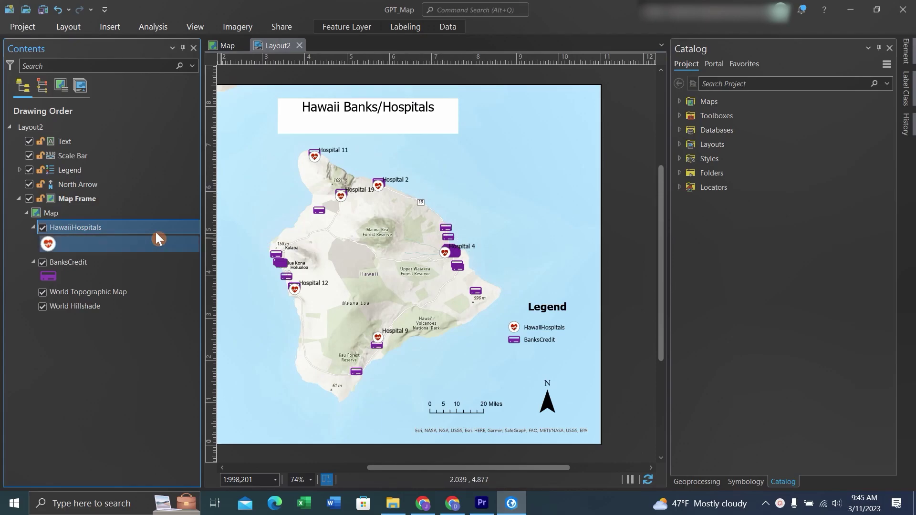
Give the hospital labels a white halo.
right_click(130, 228)
left_click(214, 325)
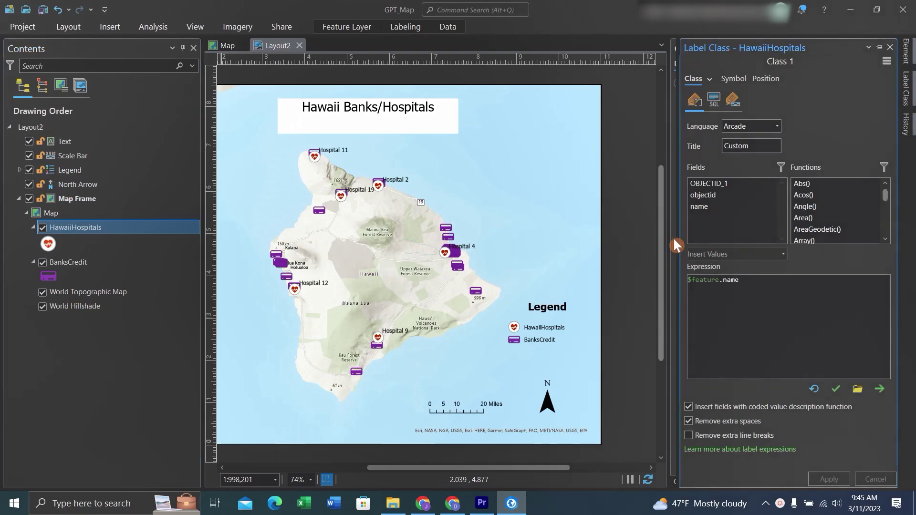
left_click(733, 106)
left_click(763, 79)
left_click(737, 79)
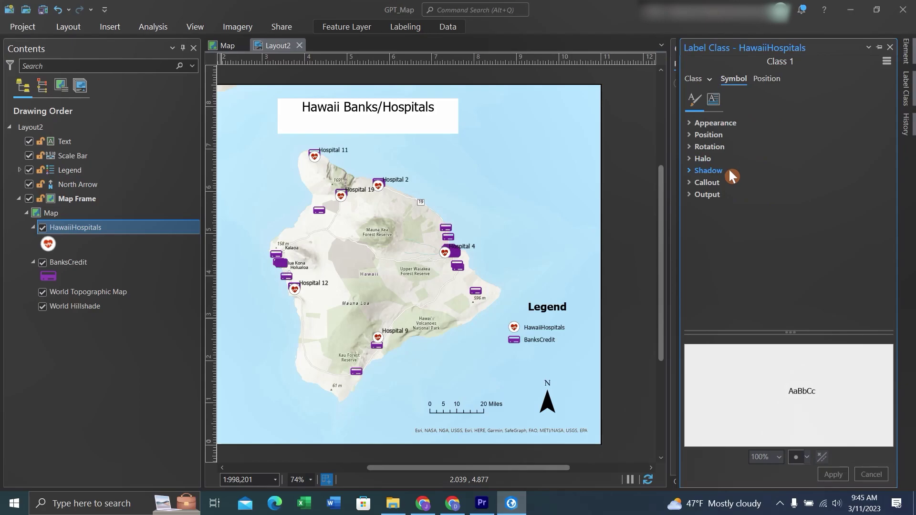
left_click(691, 162)
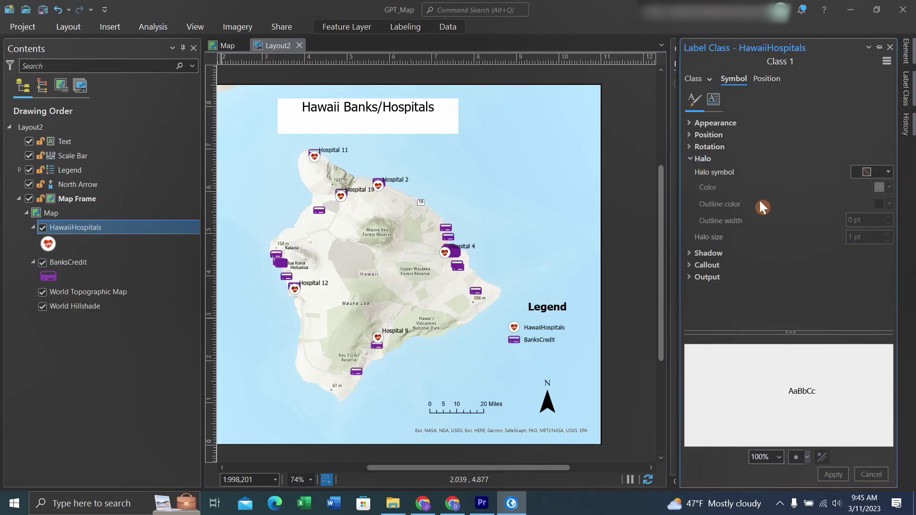
left_click(888, 172)
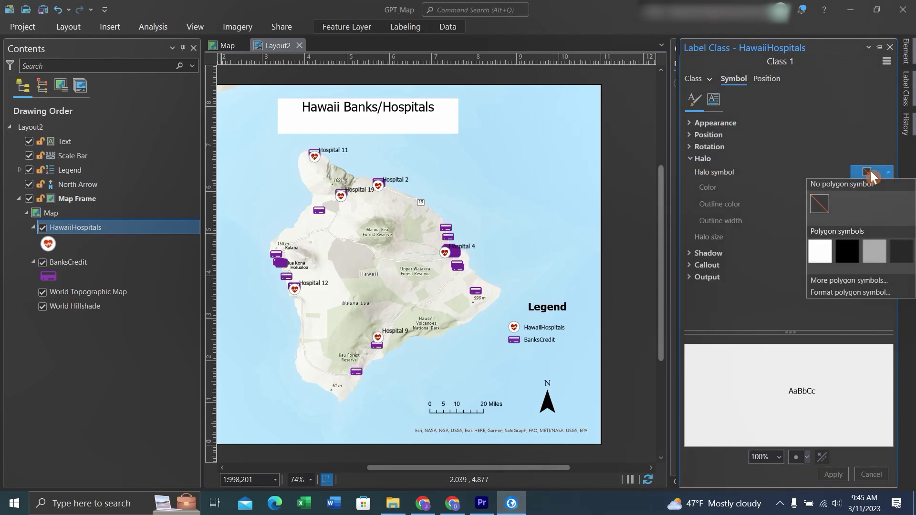
left_click(831, 258)
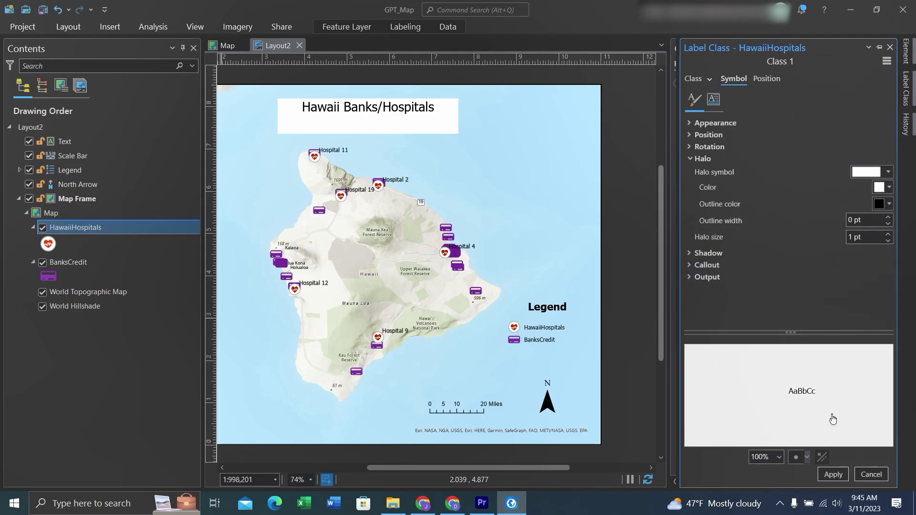
left_click(833, 474)
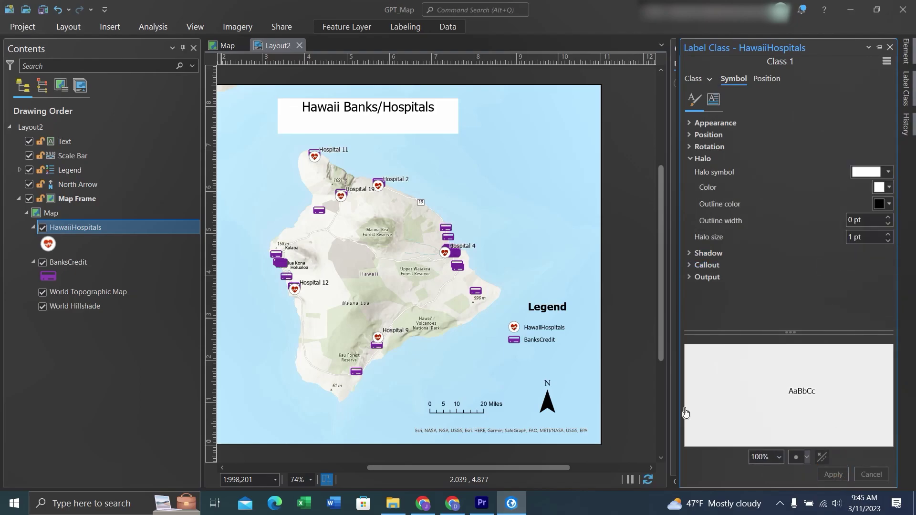
Make the hospital labels bold 14 pt Tahoma.
left_click(693, 137)
left_click(692, 123)
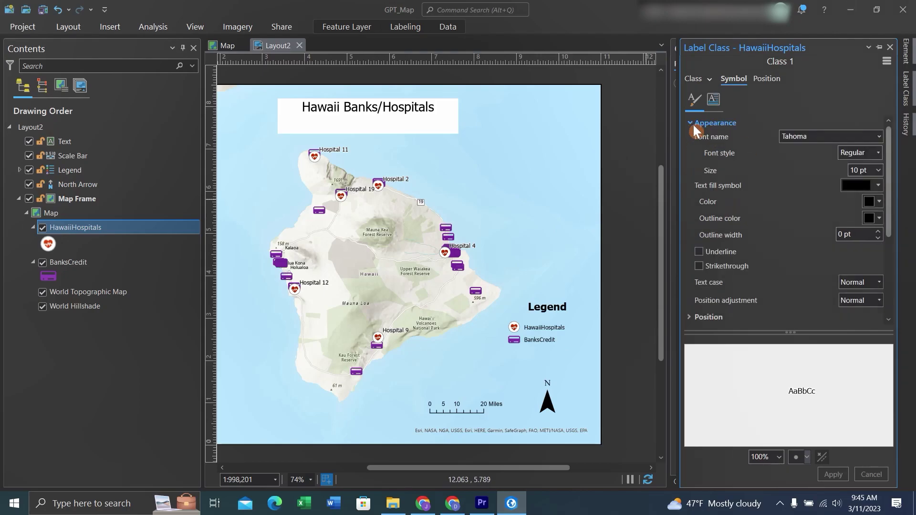
left_click(878, 170)
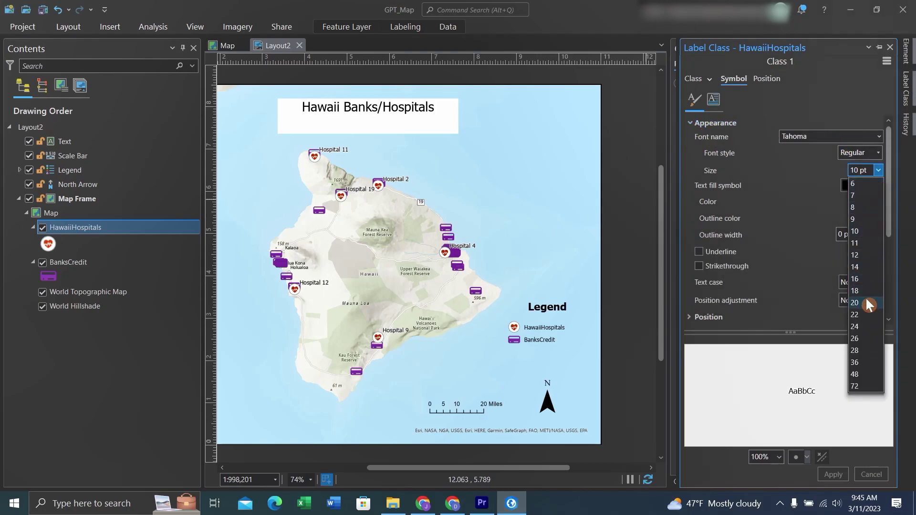
left_click(866, 303)
left_click(841, 469)
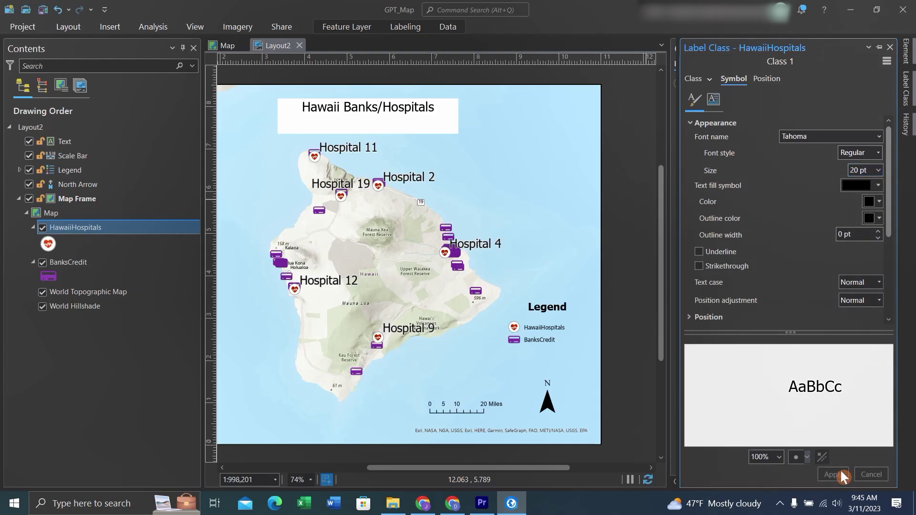
scroll(607, 276, "down", 2)
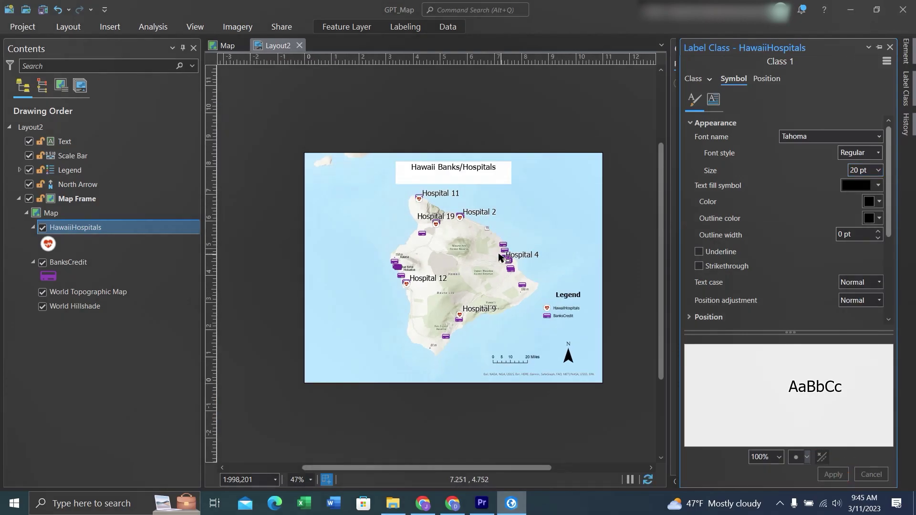
scroll(553, 239, "up", 2)
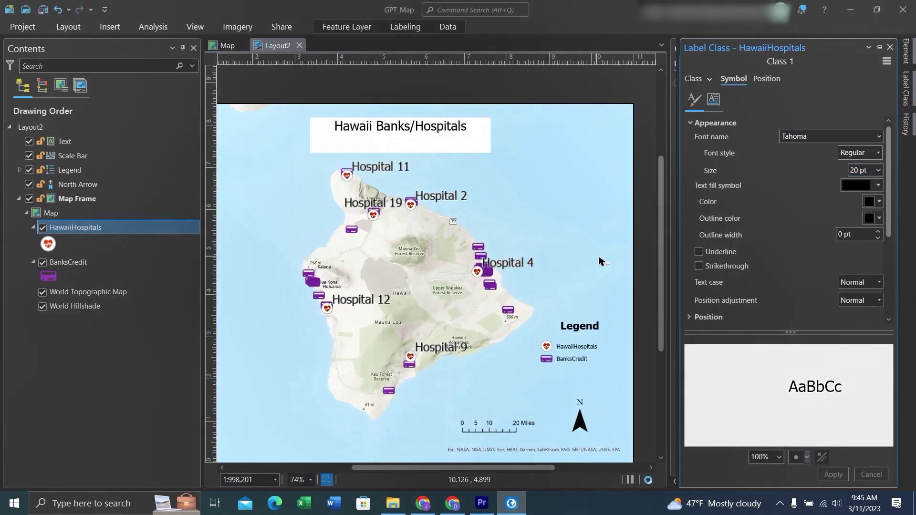
left_click(879, 170)
left_click(863, 267)
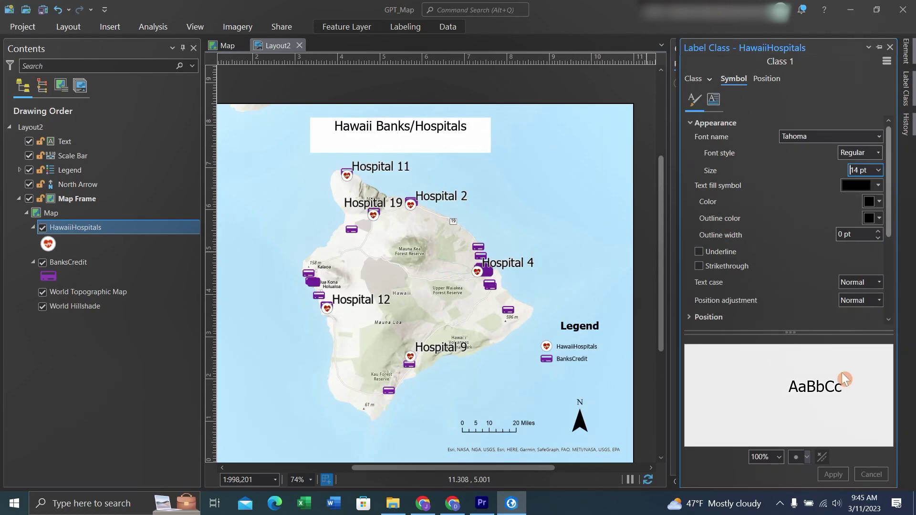
left_click(833, 474)
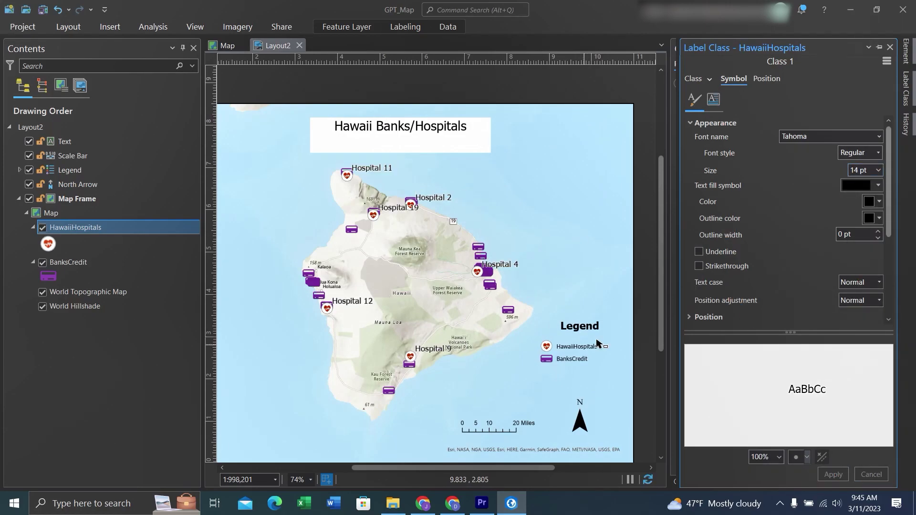
left_click(878, 154)
left_click(852, 181)
left_click(835, 475)
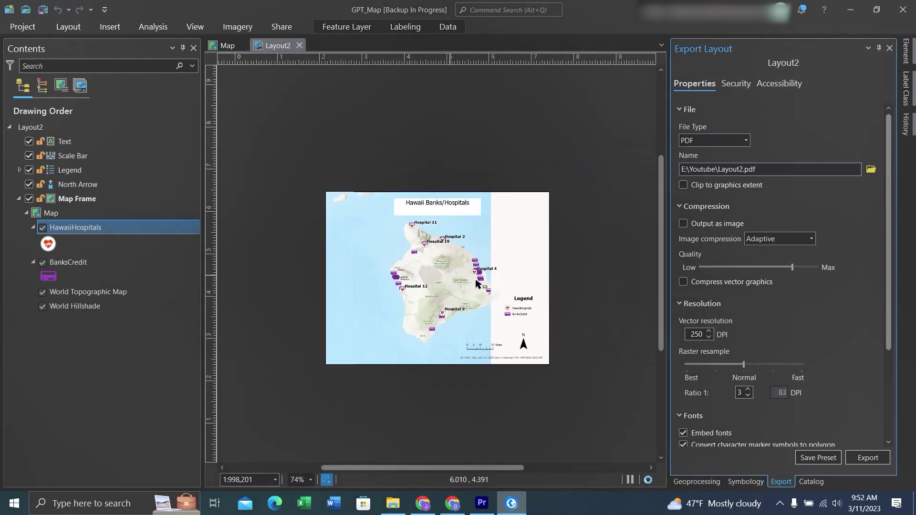
Bring up Layout2's Share commands to export it as E:\Youtube\Layout2.pdf.
scroll(476, 283, "up", 3)
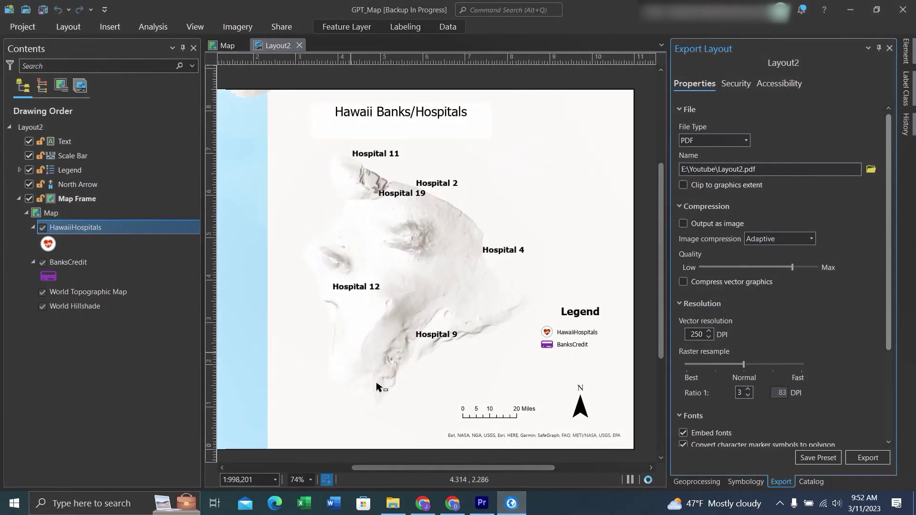
left_click(645, 136)
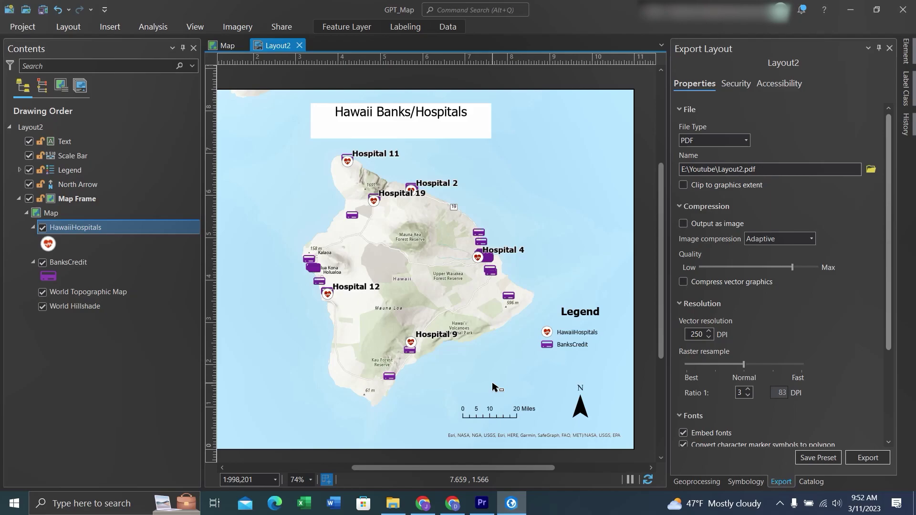
left_click(281, 26)
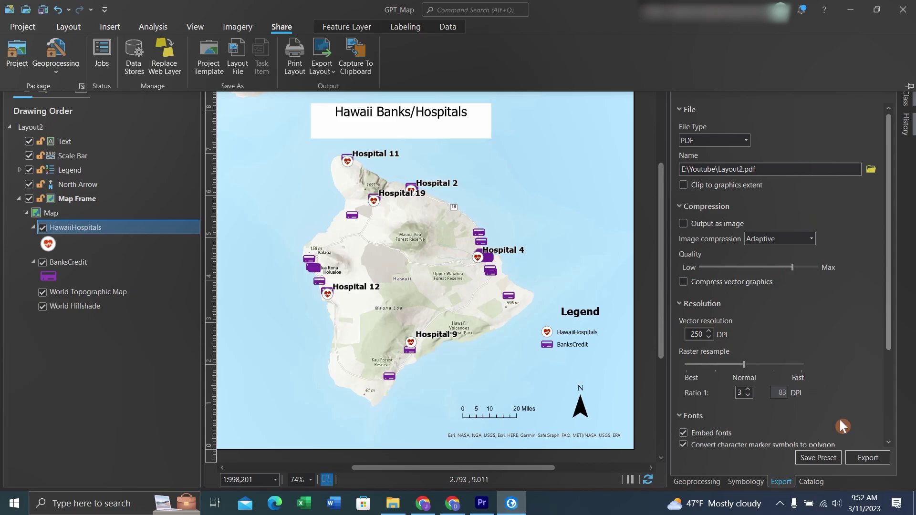
Open Layout2's Print Layout pane from the Share tab, beside the PDF export settings.
left_click(875, 468)
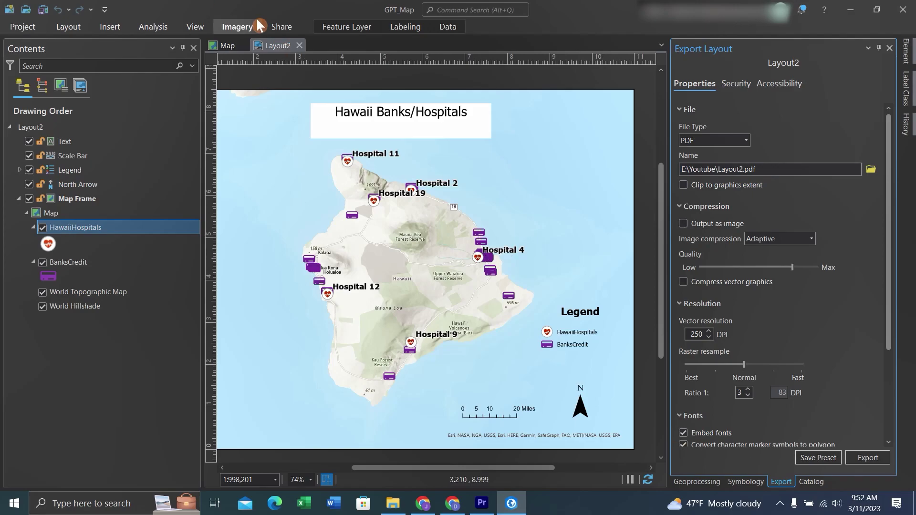
left_click(282, 27)
left_click(300, 49)
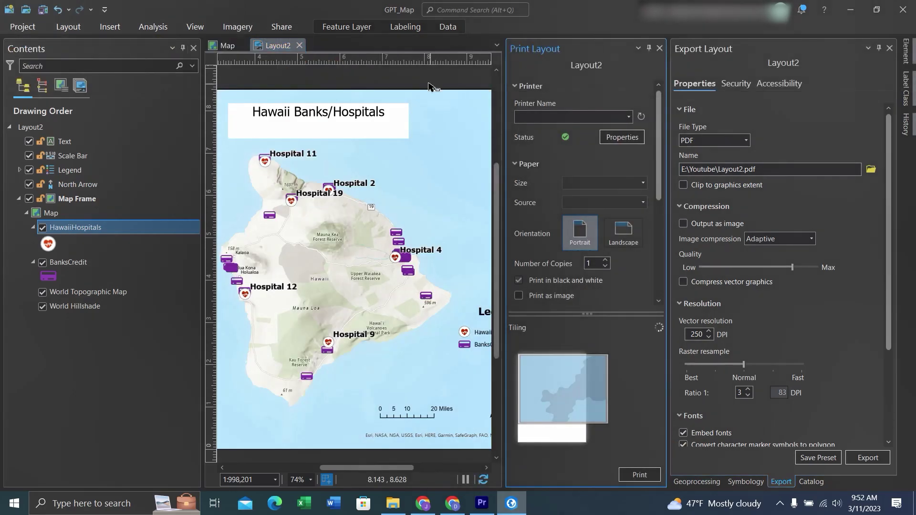